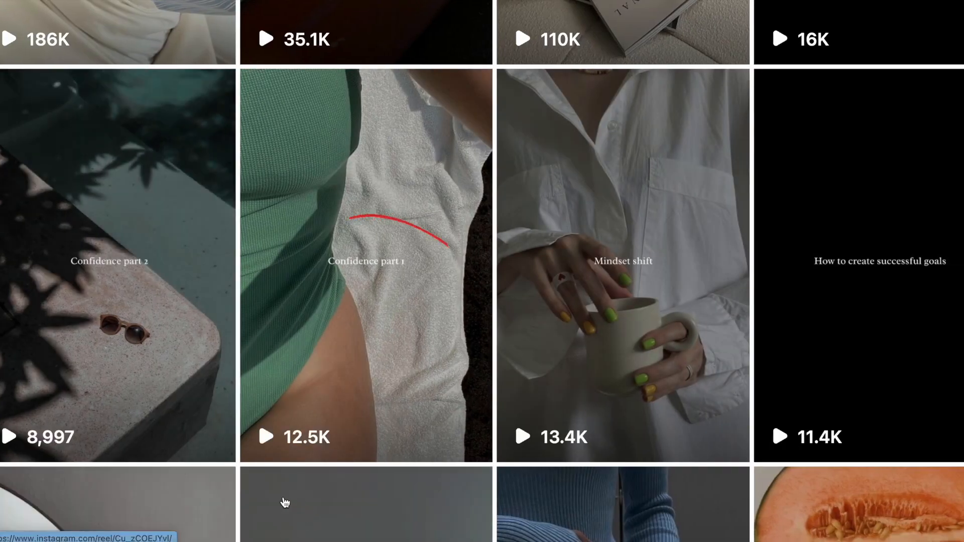
pyautogui.scroll(-10, 873, 491)
pyautogui.scroll(10, 953, 357)
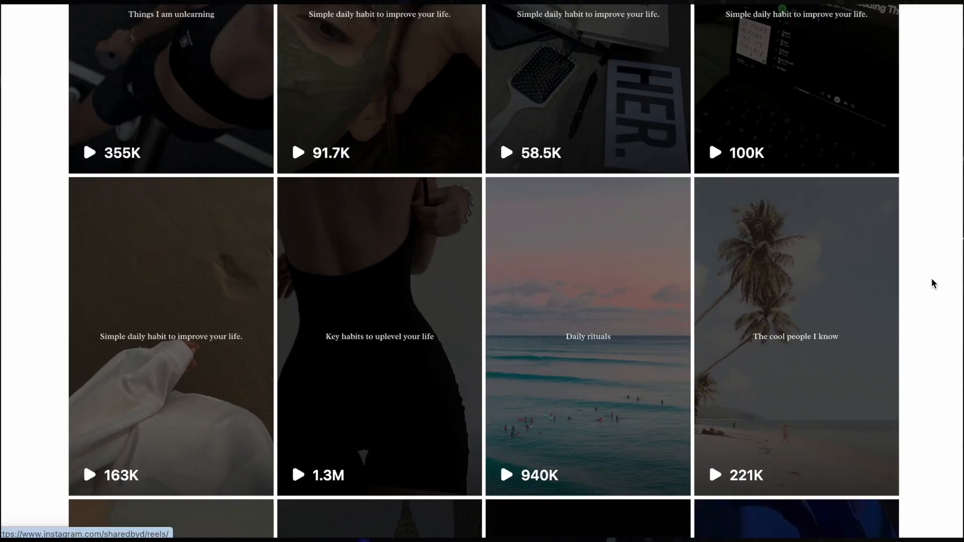
pyautogui.scroll(-5, 933, 284)
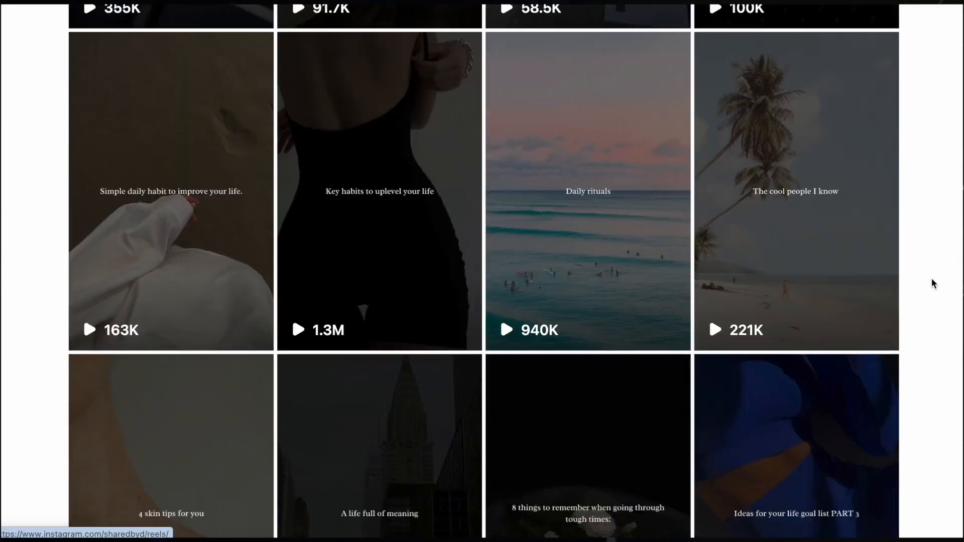
pyautogui.scroll(3, 933, 284)
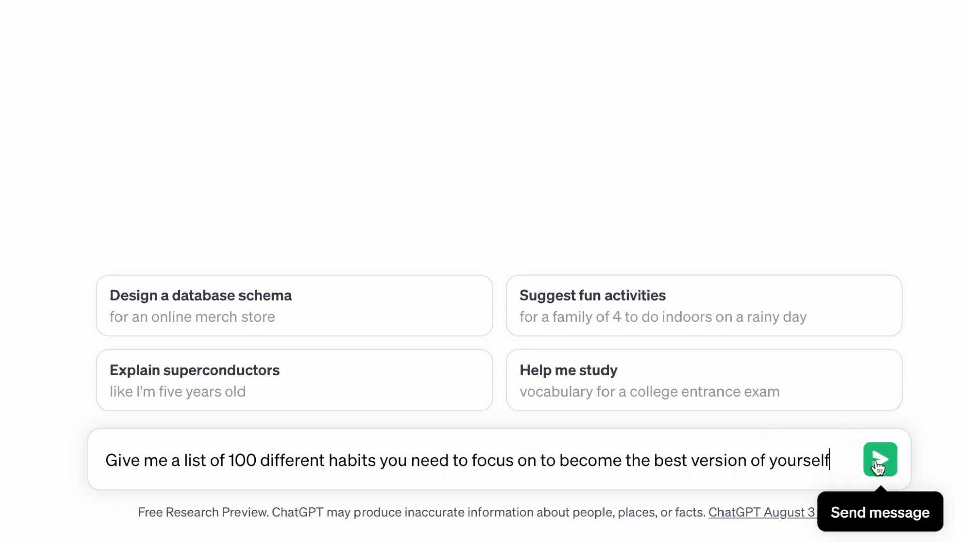
# Send the prompt for 100 habits, and write another asking for "100 different Mindset Tips to become the best version of myself"
pyautogui.click(878, 461)
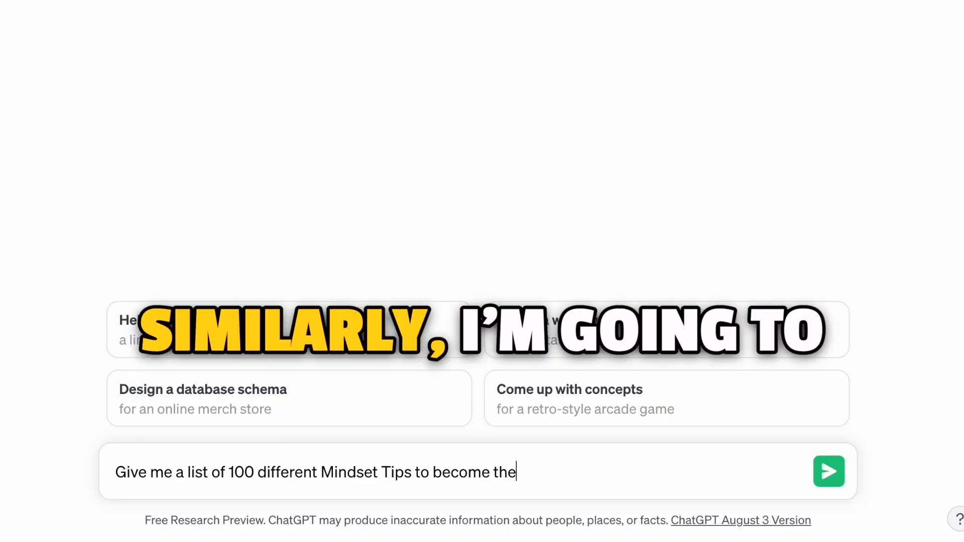
pyautogui.write('e best version of musel')
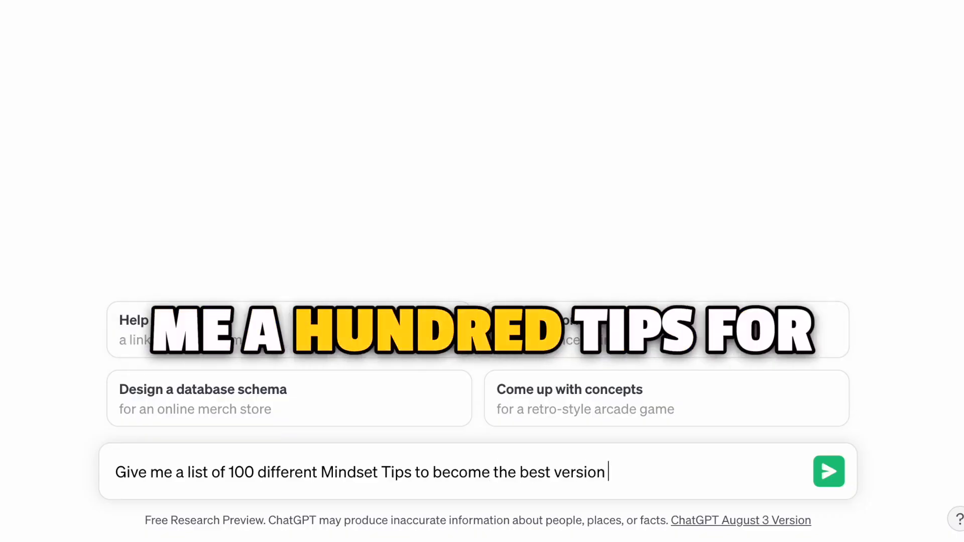
pyautogui.press('BackSpace')
pyautogui.press('BackSpace')
pyautogui.press('BackSpace')
pyautogui.press('BackSpace')
pyautogui.write('yself')
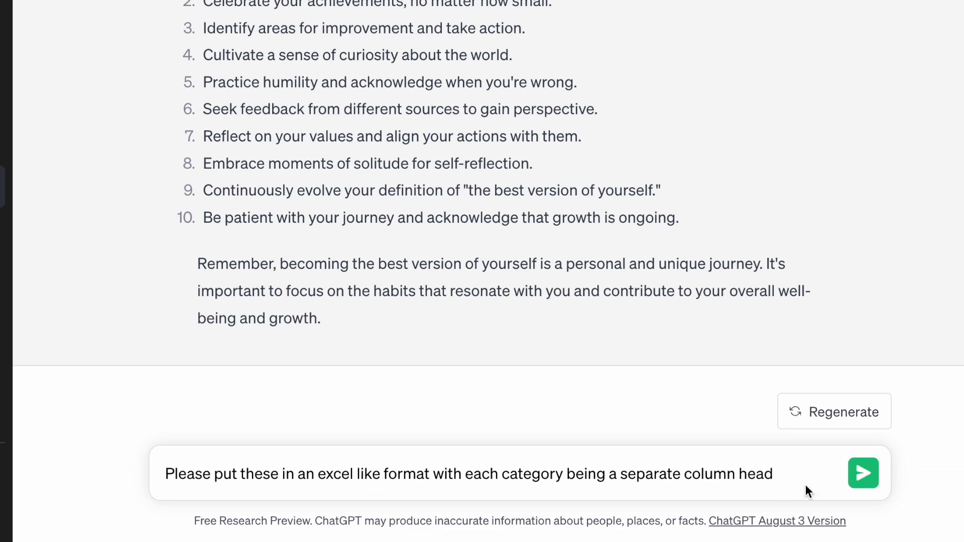
# Send the request to put the habits in an excel like format with each category as a separate column head, and select the generated table
pyautogui.click(859, 474)
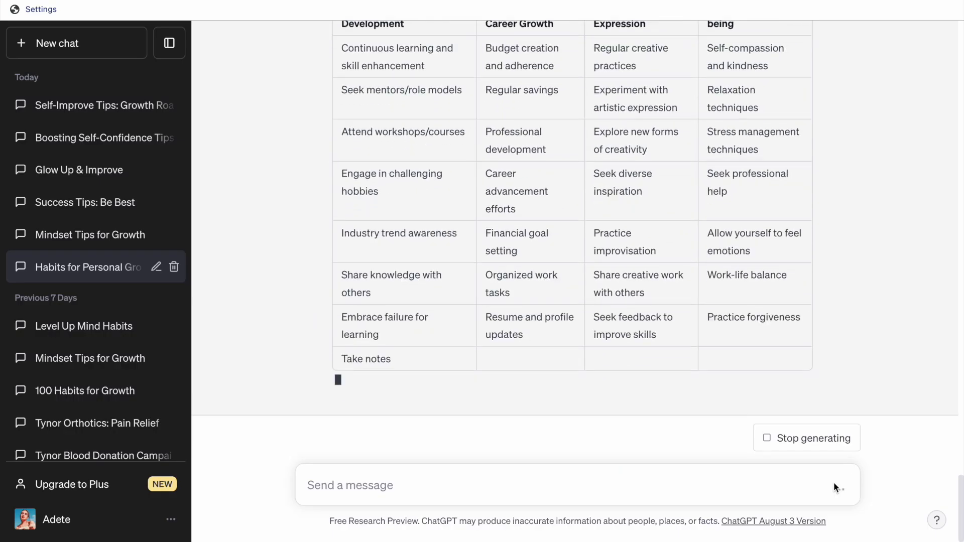
pyautogui.moveTo(747, 341); pyautogui.dragTo(343, 135)
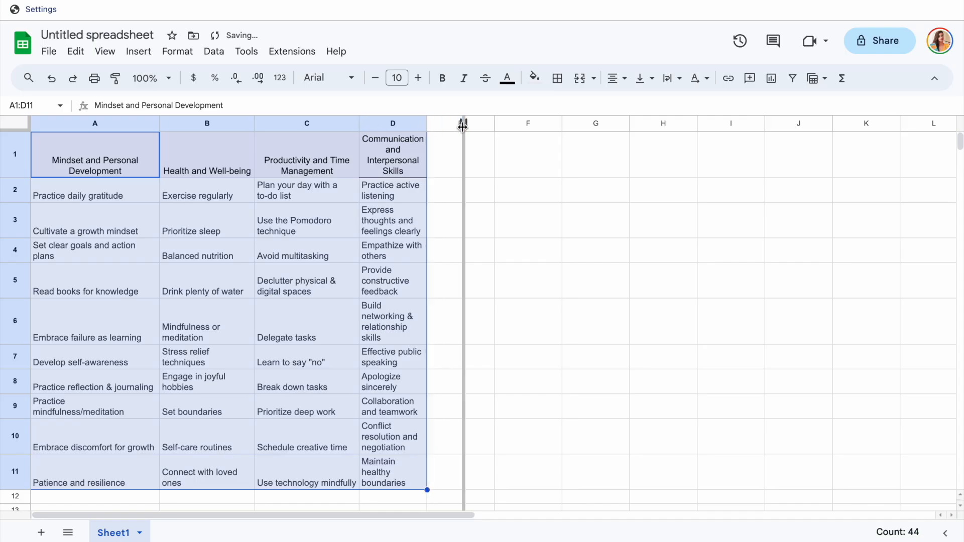
# Widen column D in the spreadsheet of pasted habits and look across its category columns
pyautogui.moveTo(463, 126); pyautogui.dragTo(463, 126)
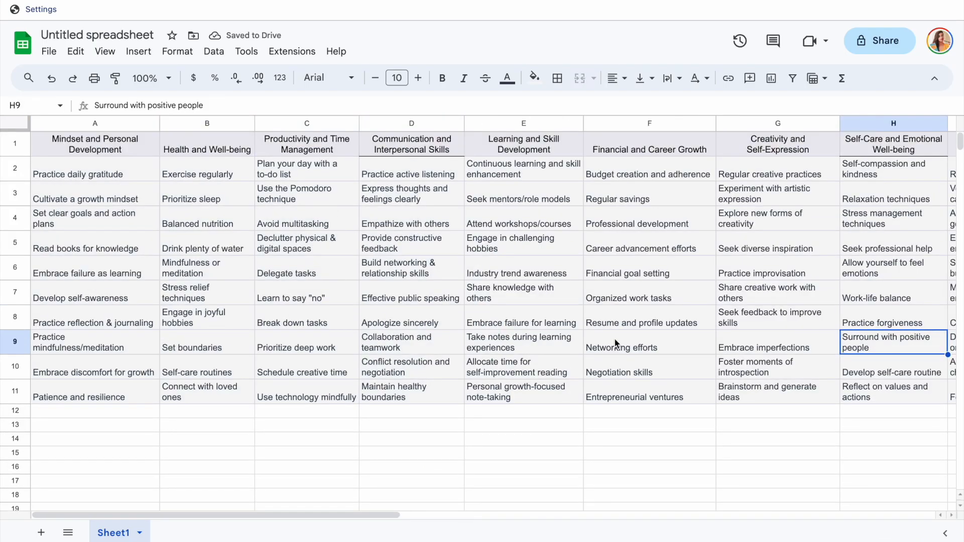
pyautogui.hscroll(9, 617, 344)
pyautogui.hscroll(-9, 617, 344)
pyautogui.hscroll(9, 480, 241)
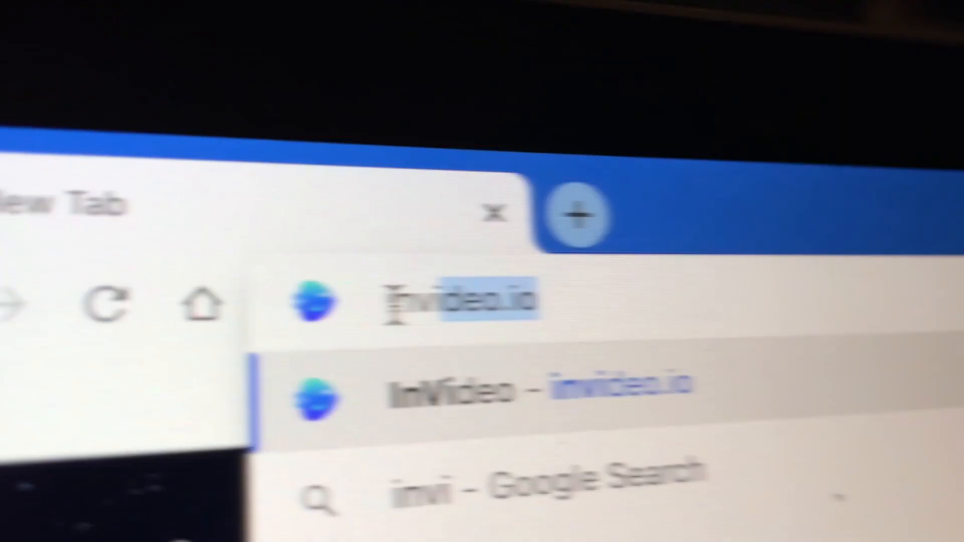
# Go to invideo.io and search the video templates for "self growth reels"
pyautogui.write('d')
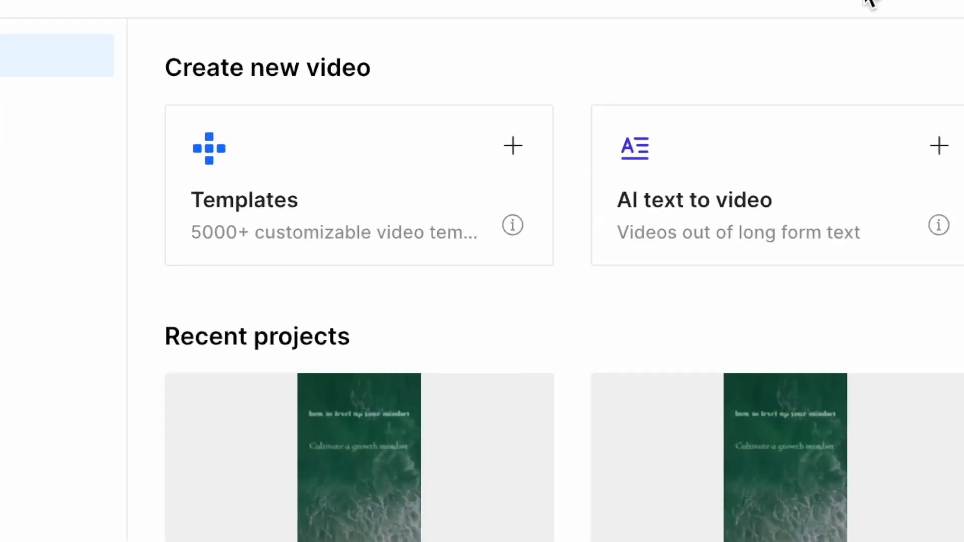
pyautogui.click(346, 196)
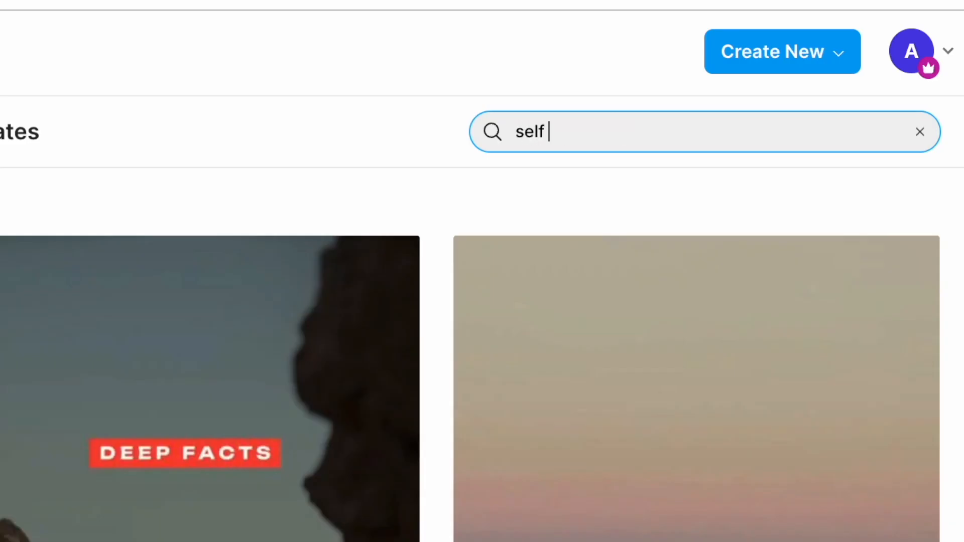
pyautogui.write('growth reels')
pyautogui.press('Return')
# Start a project from the "Motivational Self Growth Instagram Reels Template" in Portrait (9:16) format
pyautogui.scroll(-1, 450, 355)
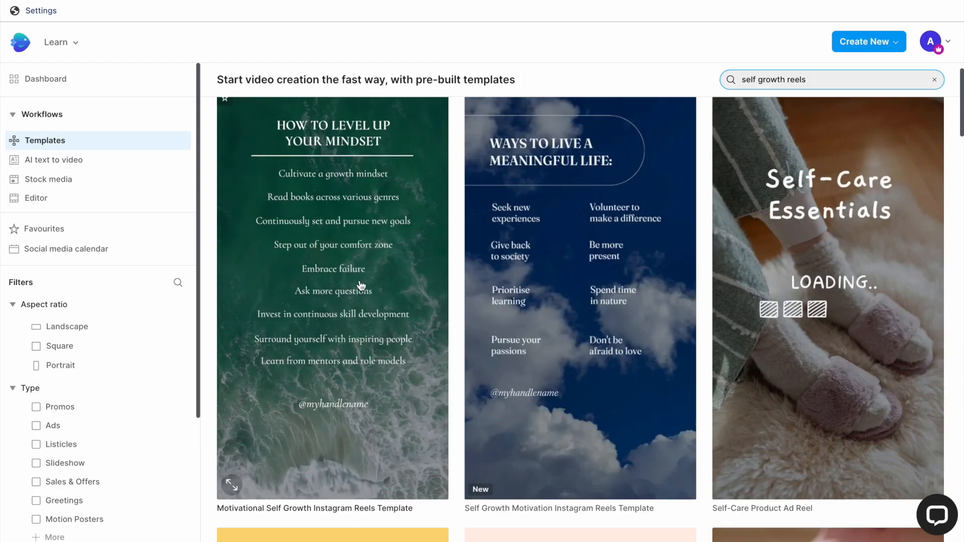
pyautogui.click(361, 284)
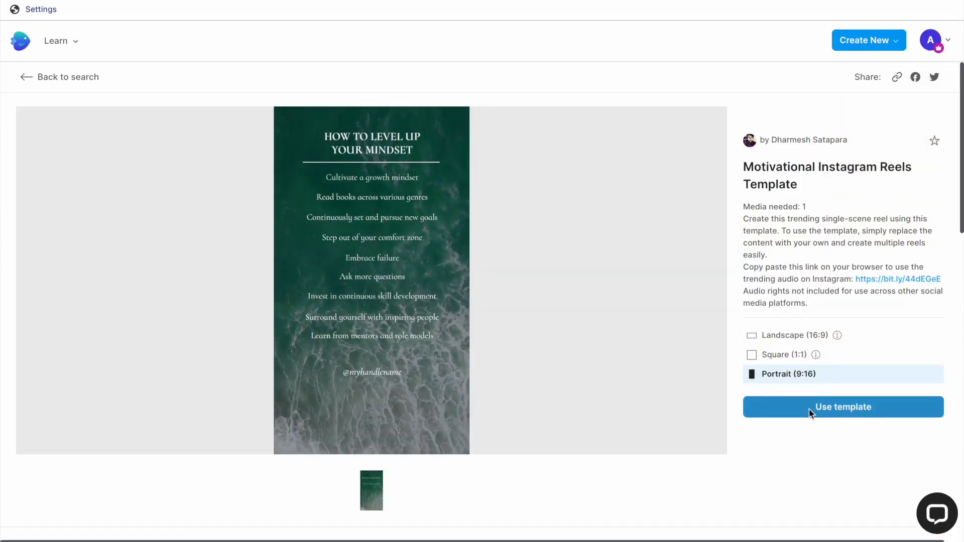
pyautogui.click(809, 409)
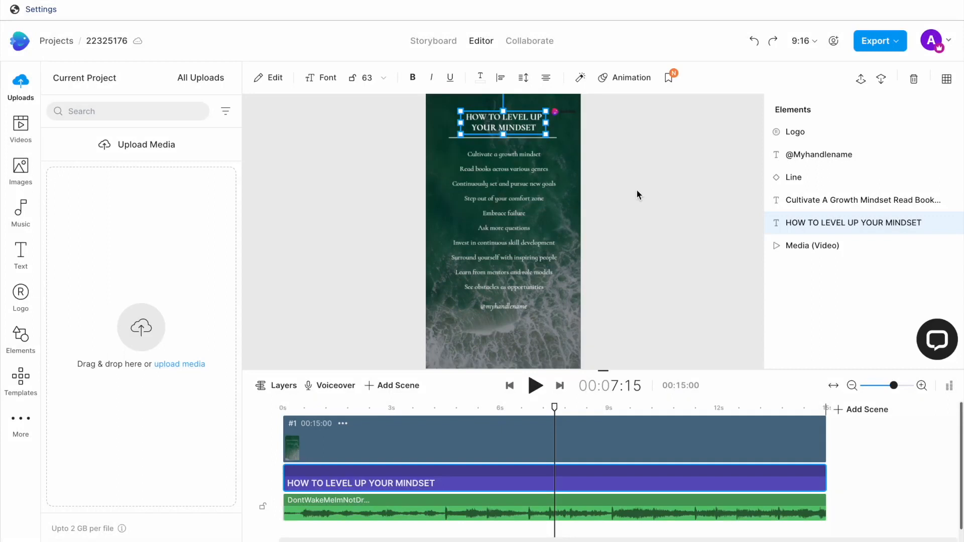
# Replace the reel's title text with "10 HABITS TO LEVEL UP YOUR MINDSET"
pyautogui.click(637, 191)
pyautogui.click(505, 128)
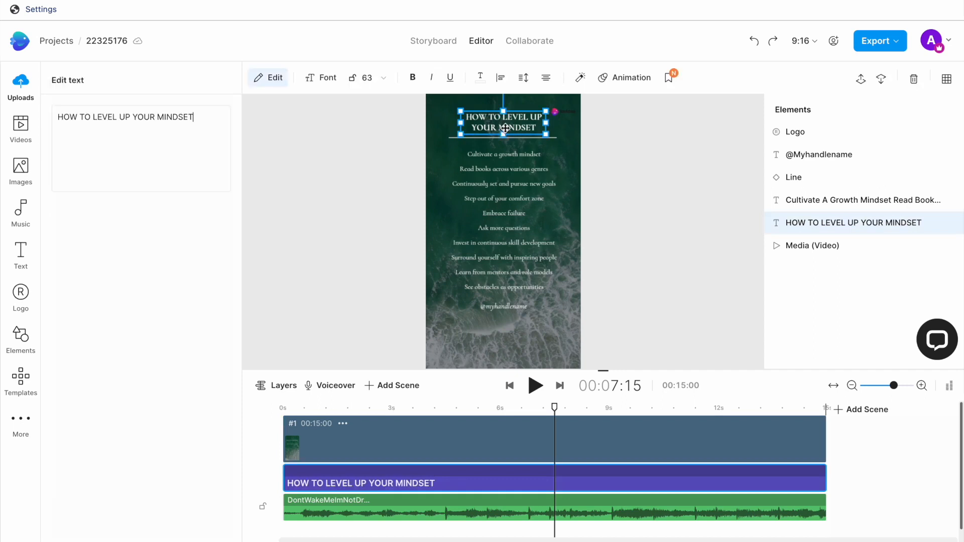
pyautogui.doubleClick(505, 128)
pyautogui.moveTo(198, 117); pyautogui.dragTo(39, 123)
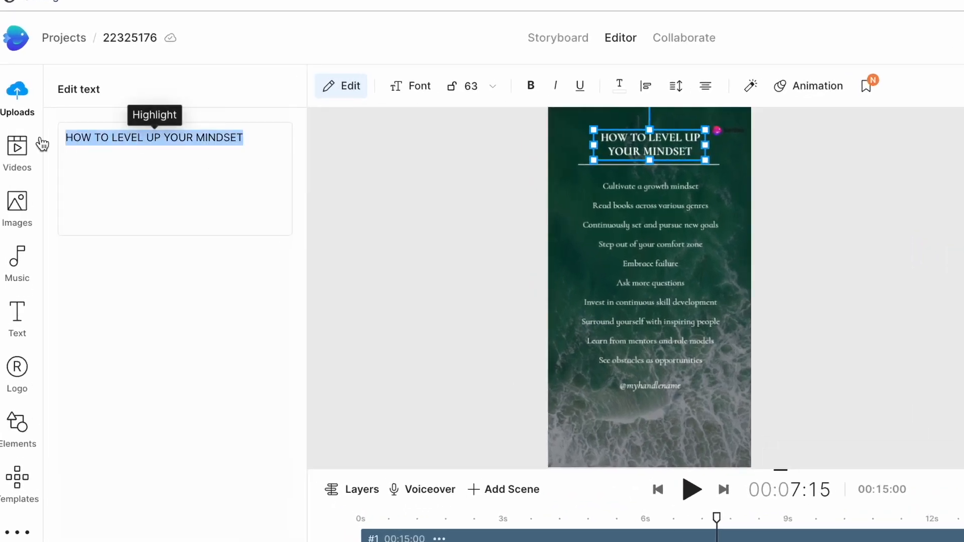
pyautogui.write('10 ')
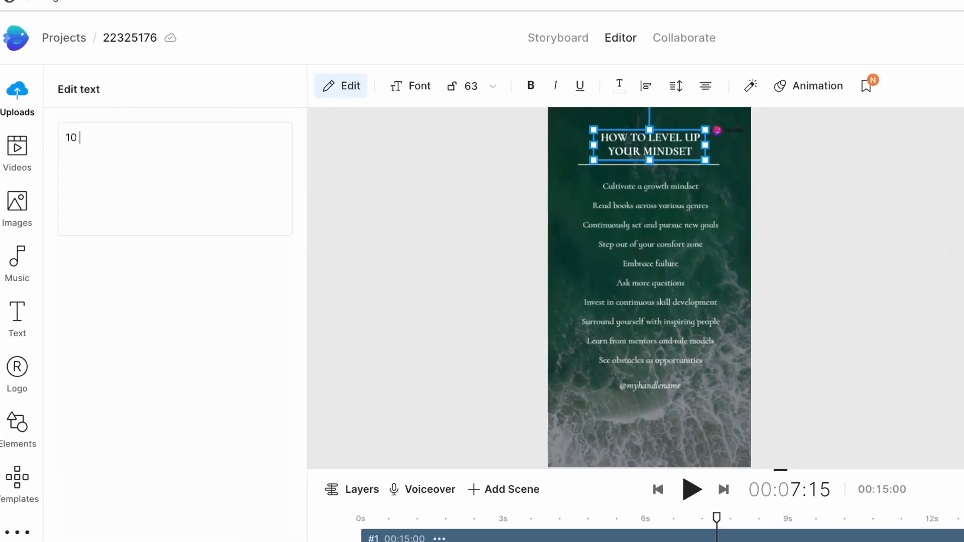
pyautogui.write('HABITS TO LEVEL UP YOUR MINDSET')
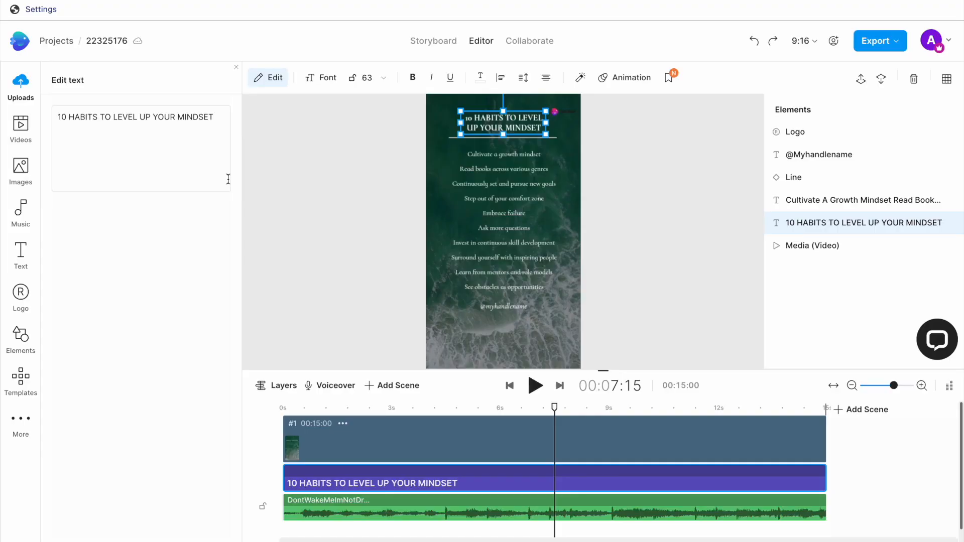
# Replace the reel's body text with the ten mindset habits from spreadsheet cells A2:A11, putting each habit on its own line
pyautogui.click(533, 185)
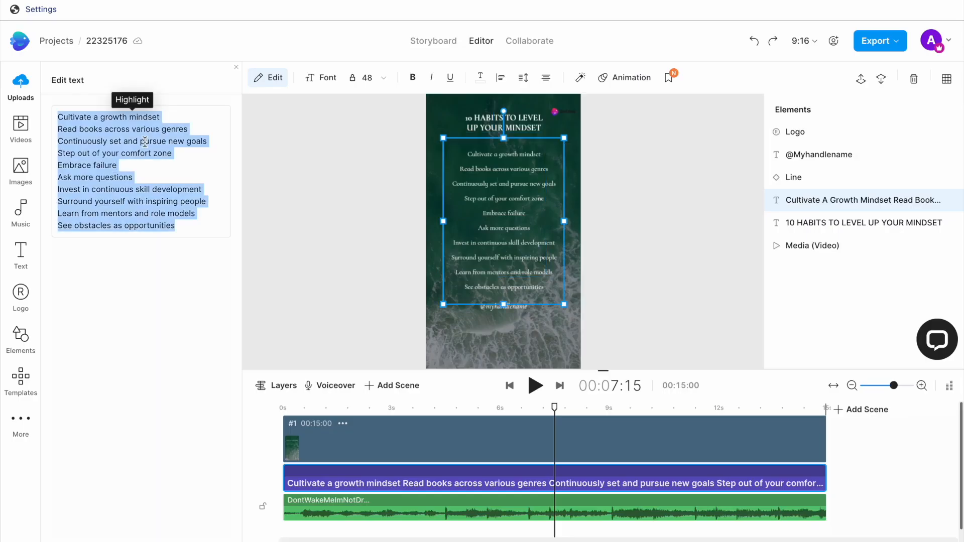
pyautogui.write('Practice daily gratitudeCultivate a growth mindsetSet clear goals and action plansRead books for knowledgeEmbrace failure as learningDevelop self-awarenessPractice reflection & journalingPractice mindfulness/meditationEmbrace discomfort for growthPatience and resilience')
pyautogui.click(144, 117)
pyautogui.press('Return')
pyautogui.click(158, 130)
pyautogui.press('Return')
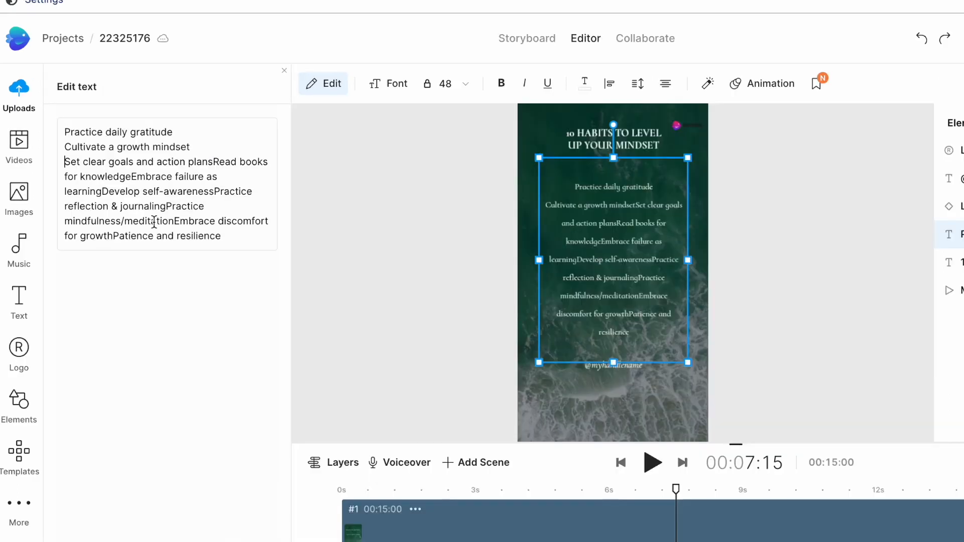
pyautogui.click(213, 161)
pyautogui.press('Return')
pyautogui.click(189, 177)
pyautogui.press('Return')
pyautogui.click(191, 191)
pyautogui.press('Return')
pyautogui.click(176, 206)
pyautogui.press('Return')
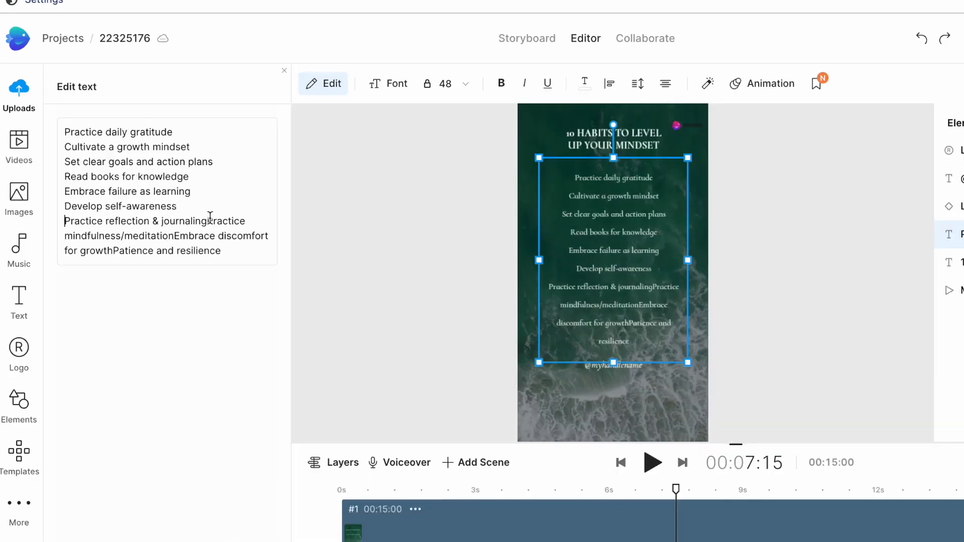
pyautogui.click(209, 221)
pyautogui.press('Return')
pyautogui.click(214, 235)
pyautogui.press('Return')
pyautogui.click(210, 250)
pyautogui.press('Return')
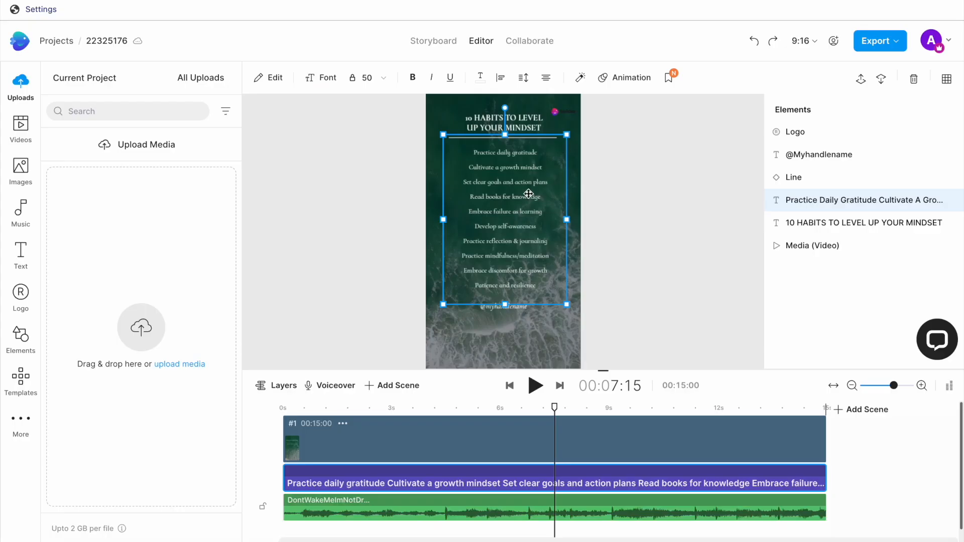
pyautogui.moveTo(527, 194); pyautogui.dragTo(528, 196)
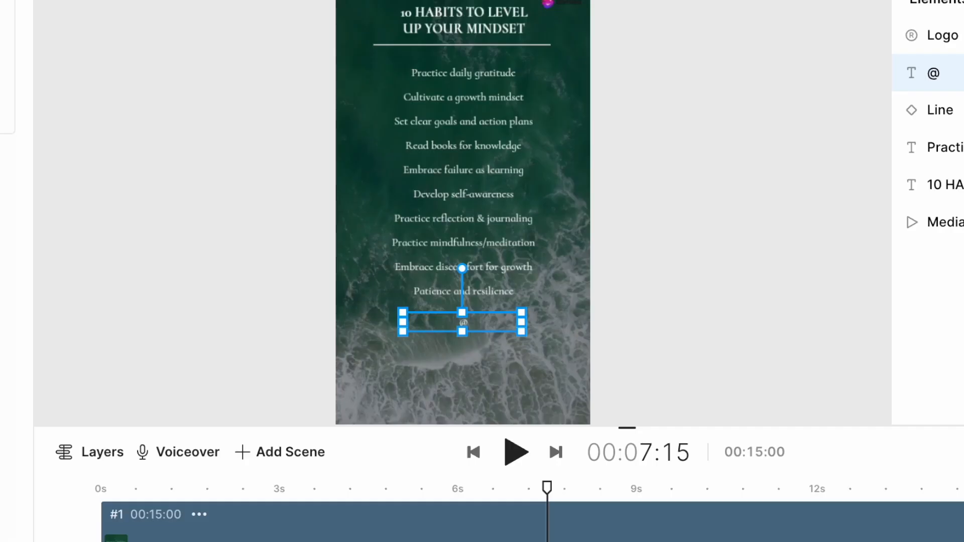
pyautogui.write('thelifeproject.co')
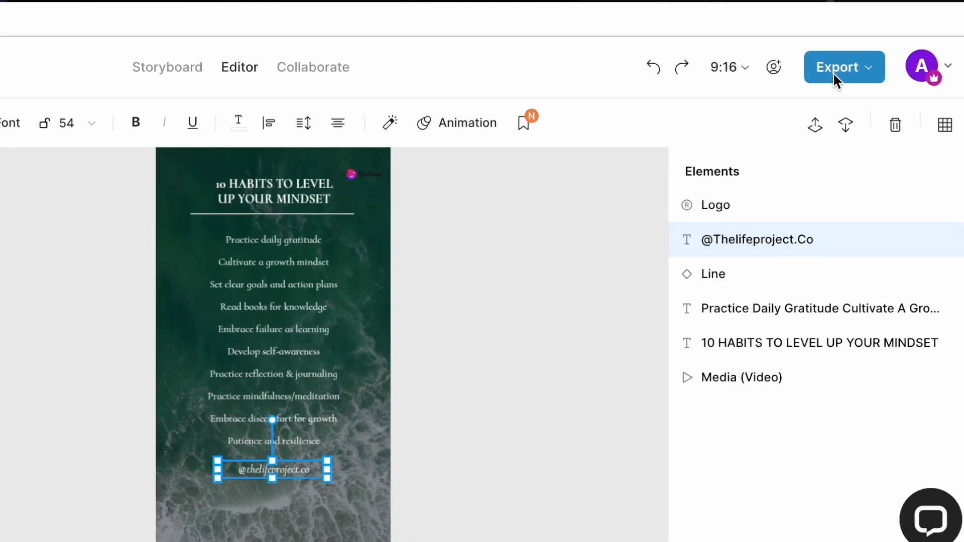
pyautogui.click(833, 73)
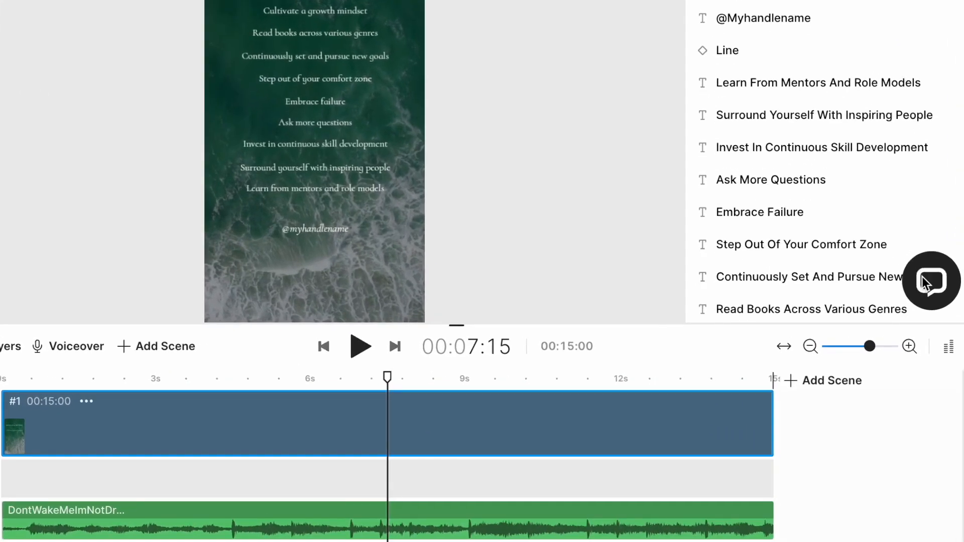
pyautogui.click(927, 281)
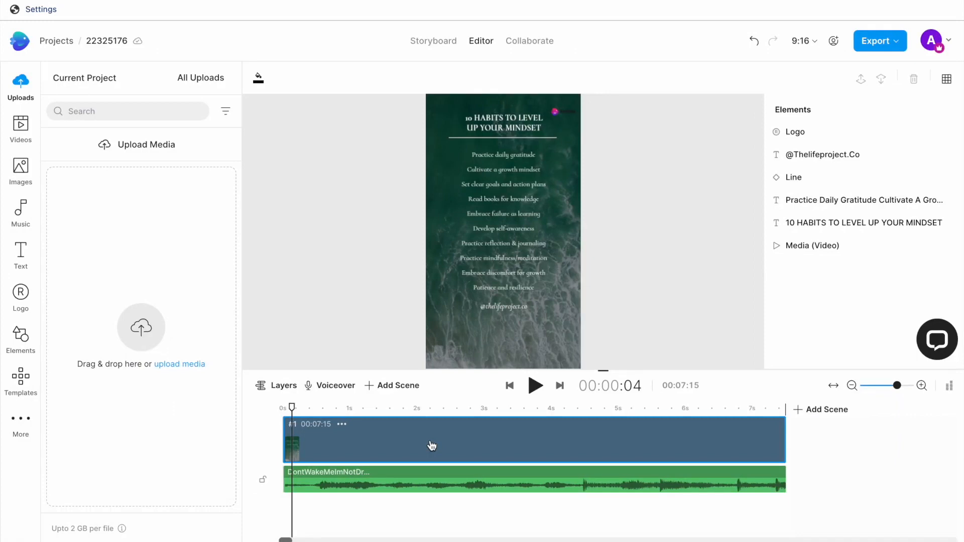
# Search the stock videos for "ocean"
pyautogui.click(27, 118)
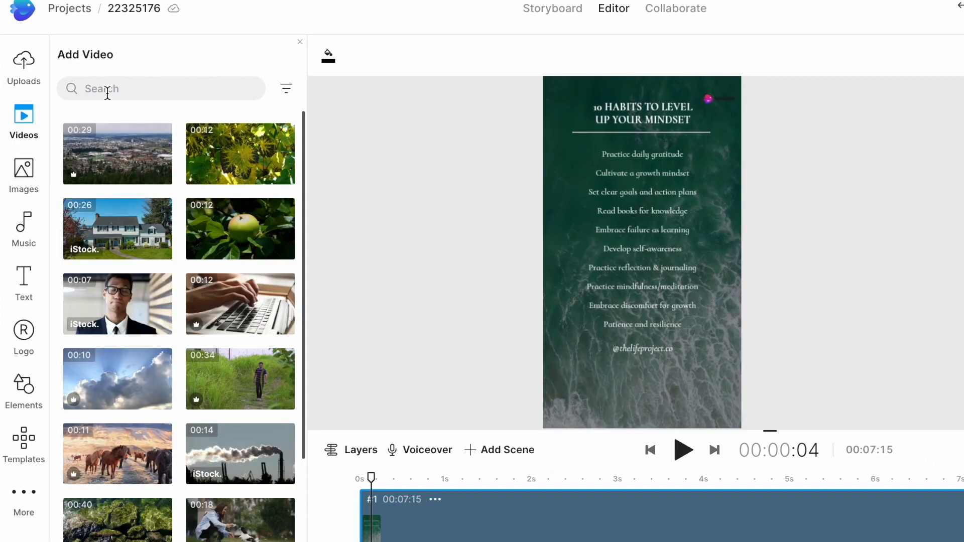
pyautogui.click(107, 93)
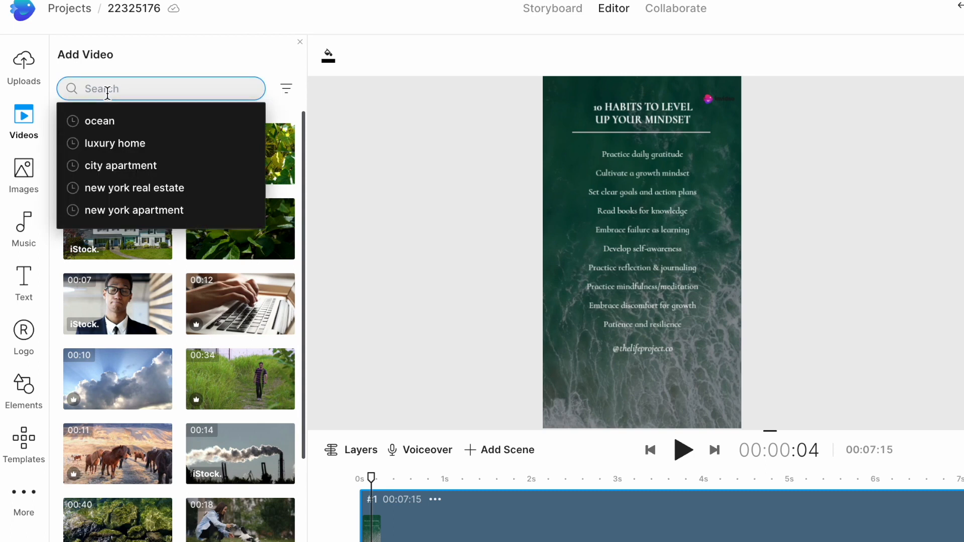
pyautogui.write('ocean')
pyautogui.press('Return')
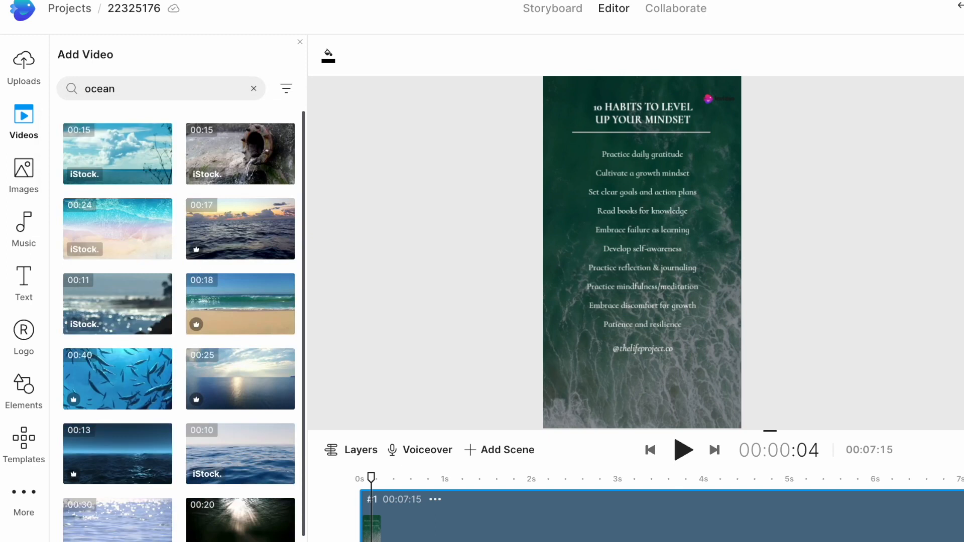
# Replace the reel's background with the 14-second blue ocean surface clip, trimmed to fit the scene
pyautogui.scroll(-3, 171, 241)
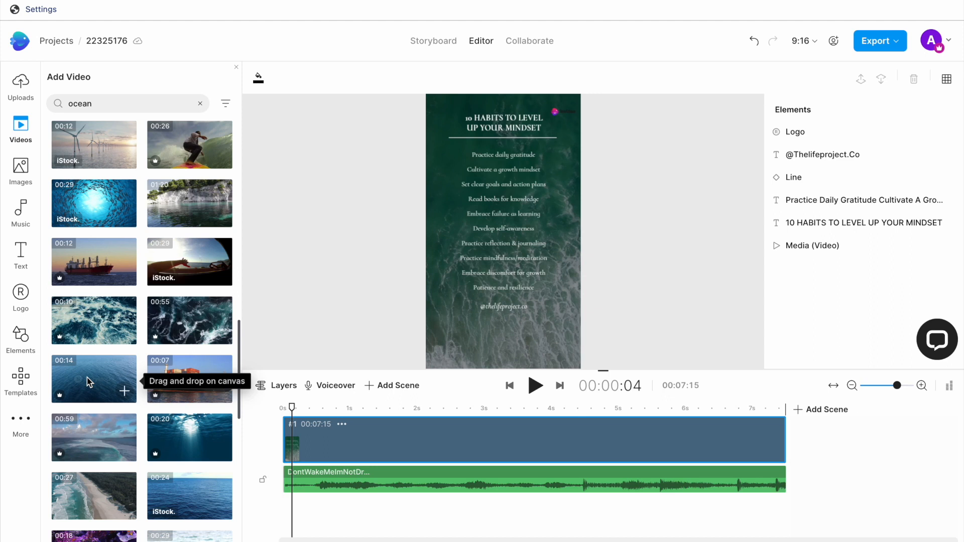
pyautogui.moveTo(86, 377); pyautogui.dragTo(438, 106)
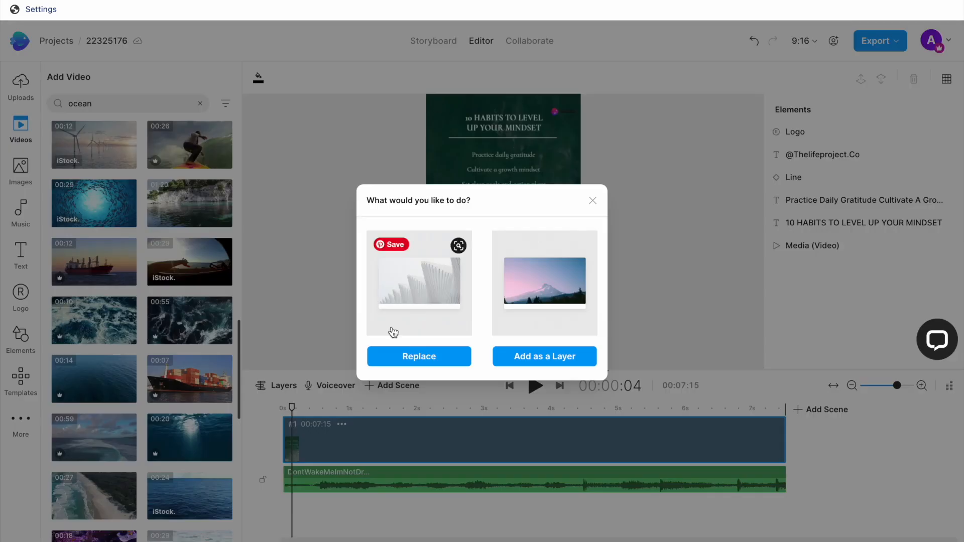
pyautogui.click(430, 359)
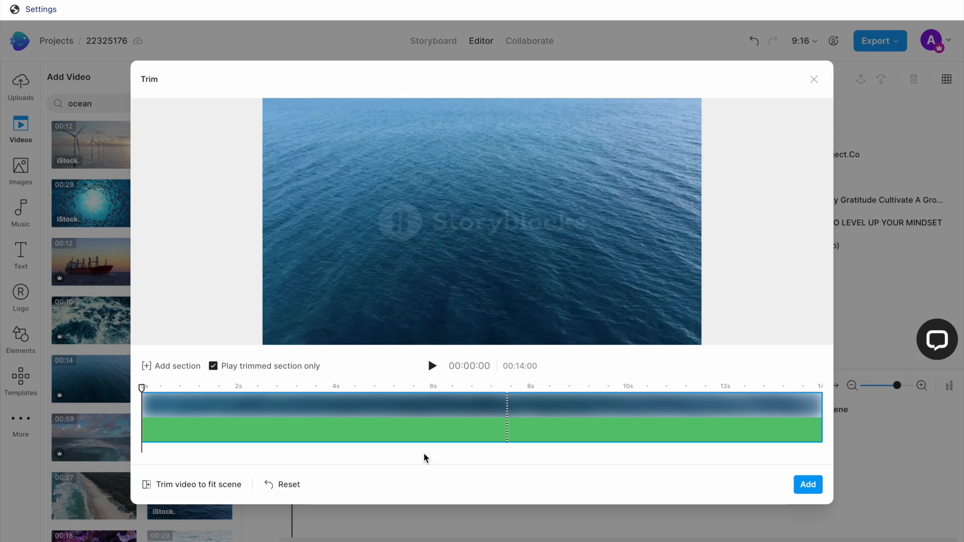
pyautogui.click(203, 486)
pyautogui.click(808, 485)
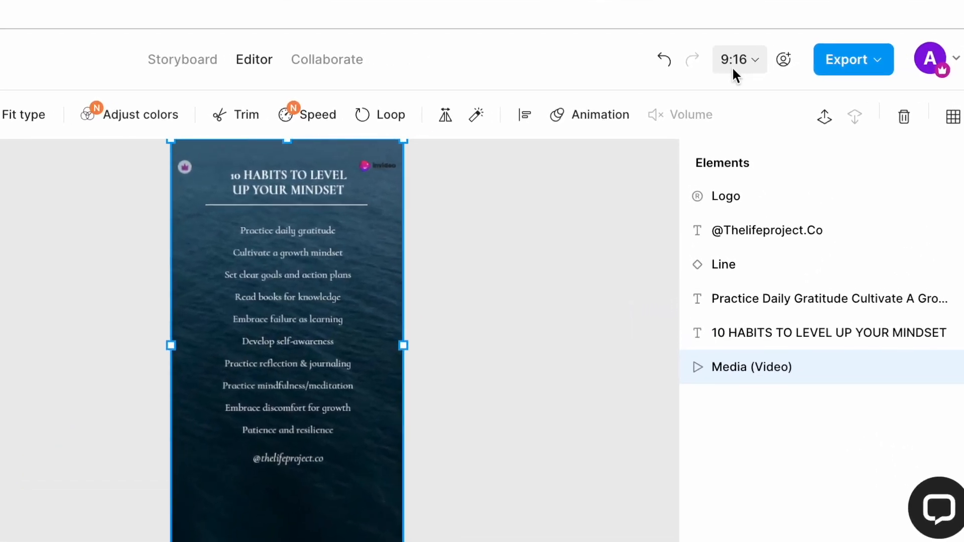
# Create a vertical 9:16 copy of the mindset reel project
pyautogui.click(728, 59)
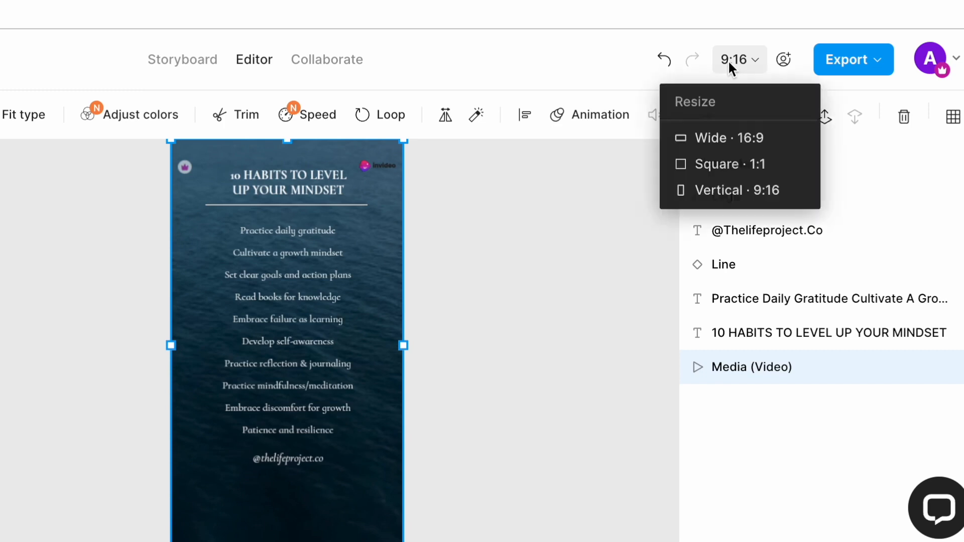
pyautogui.click(729, 197)
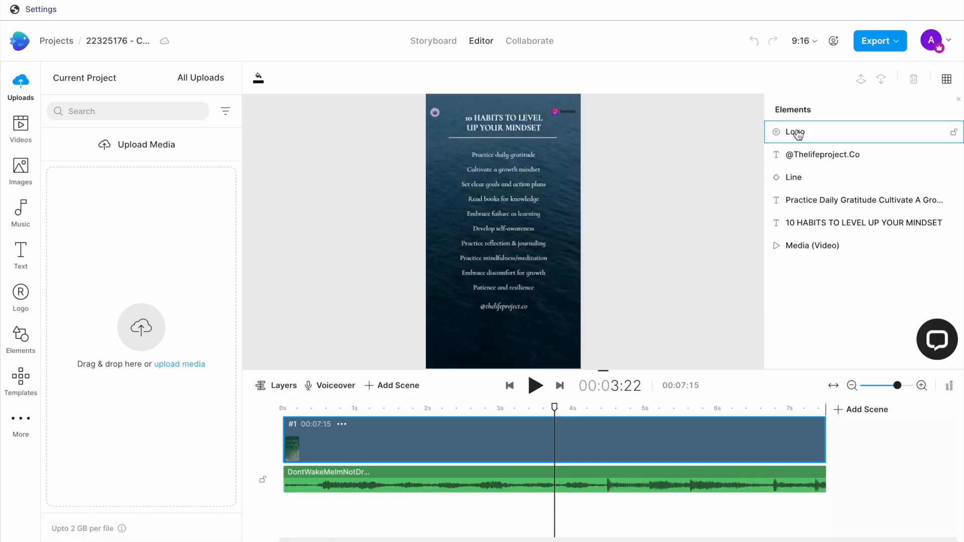
# Replace the copy's habits list with the ten habits from "Exercise regularly" to "Connect with loved ones", putting each of the first four on its own line
pyautogui.click(864, 200)
pyautogui.moveTo(192, 224); pyautogui.dragTo(37, 118)
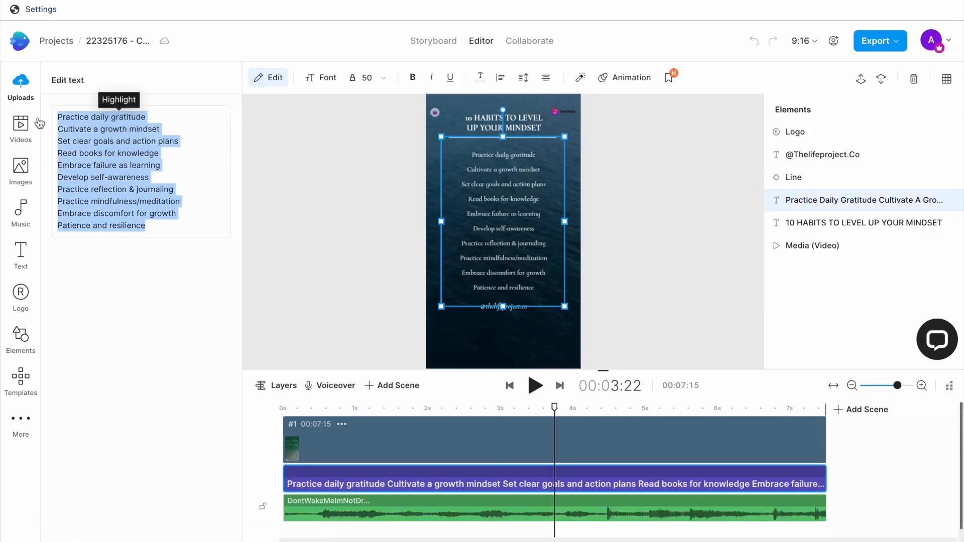
pyautogui.hotkey('ctrl', 'v')
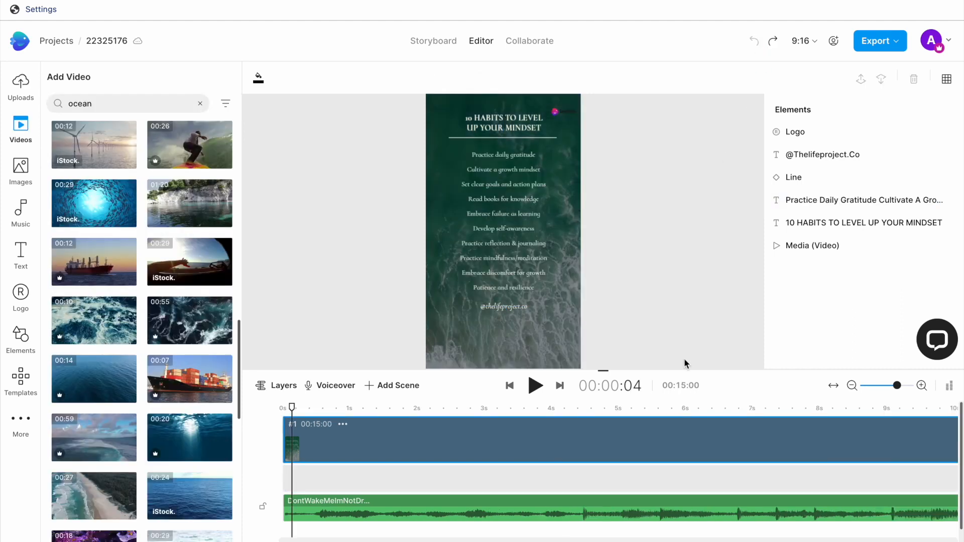
pyautogui.click(556, 336)
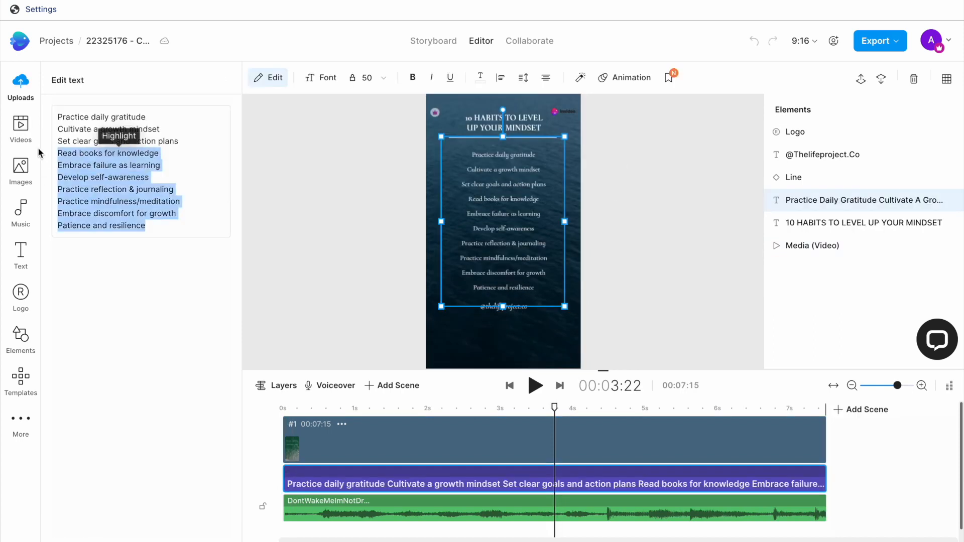
pyautogui.write('Exercise regularlyPrioritize sleepBalanced nutritionDrink plenty of waterMindfulness or meditationStress relief techniquesEngage in joyful hobbiesSet boundariesSelf-care routinesConnect with loved ones')
pyautogui.click(124, 117)
pyautogui.press('Return')
pyautogui.click(115, 131)
pyautogui.press('Return')
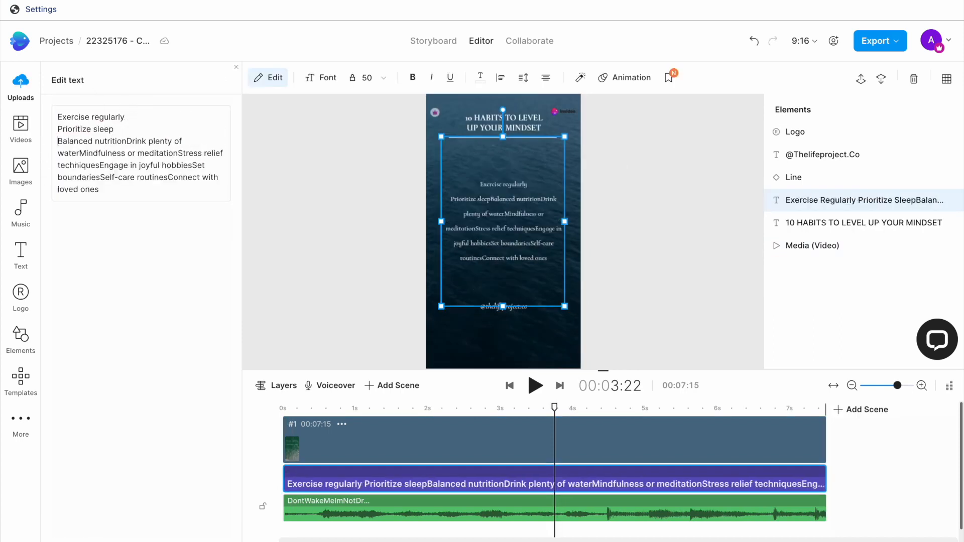
pyautogui.click(127, 141)
pyautogui.press('Return')
pyautogui.click(137, 153)
pyautogui.press('Return')
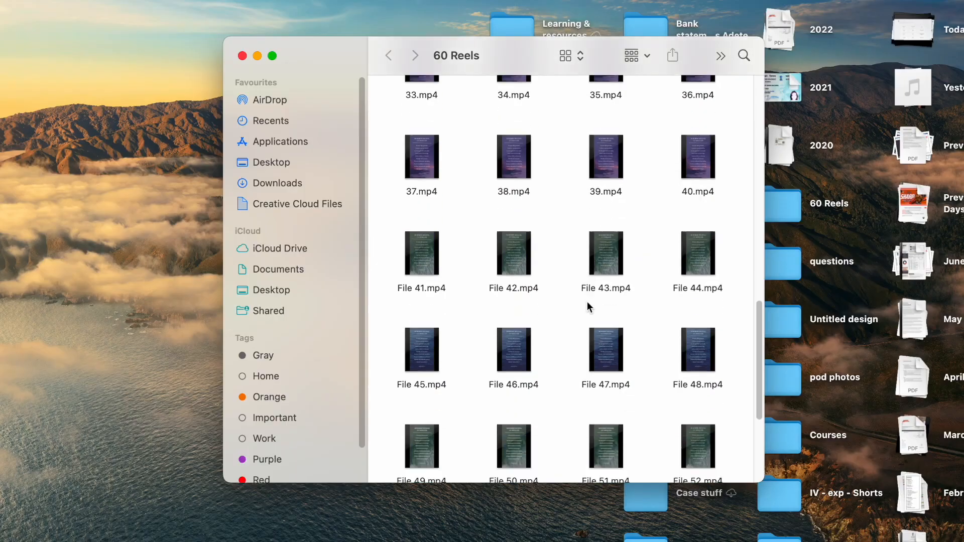
pyautogui.scroll(-6, 587, 304)
pyautogui.scroll(15, 587, 301)
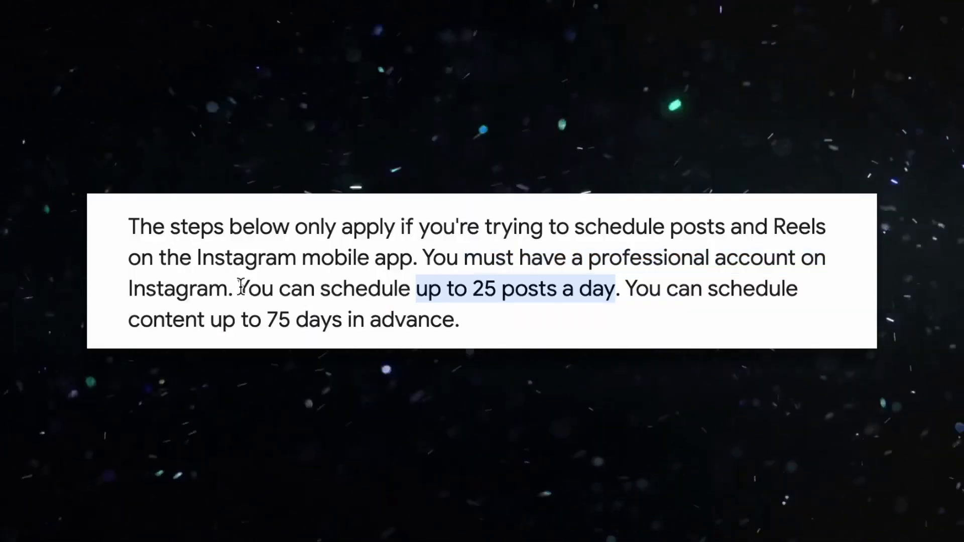
# Highlight the daily post limit and advance-scheduling limit in the Instagram help text, and the track title on the reels audio page
pyautogui.moveTo(239, 289); pyautogui.dragTo(621, 293)
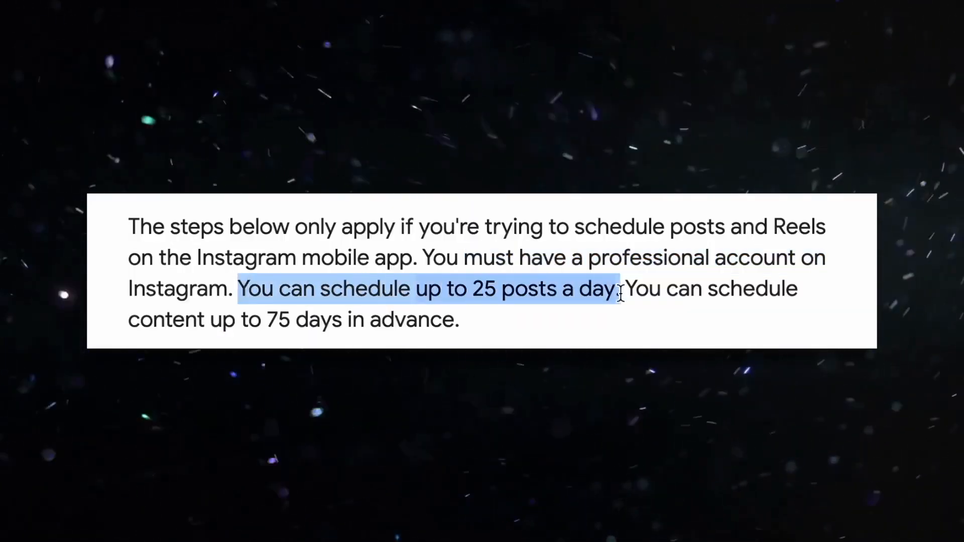
pyautogui.moveTo(134, 321); pyautogui.dragTo(463, 326)
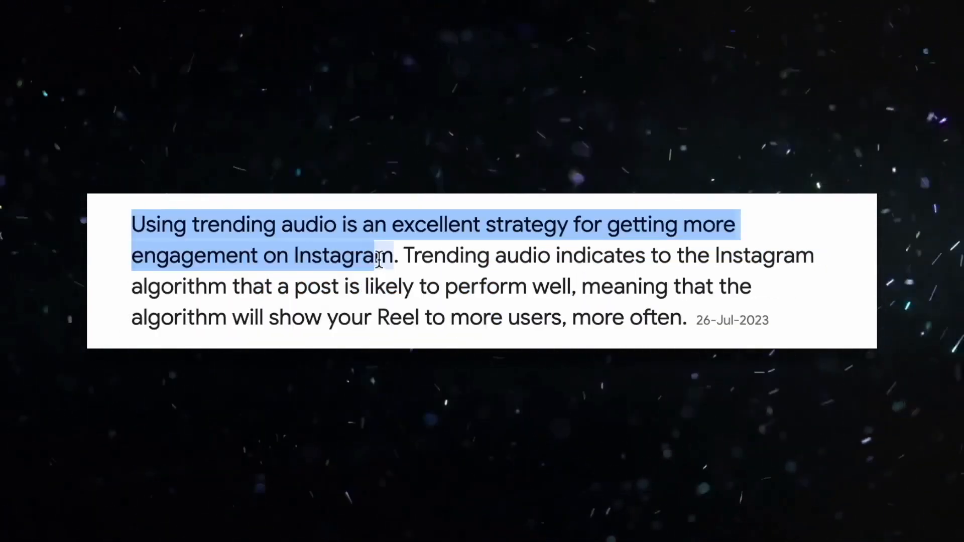
pyautogui.moveTo(378, 256); pyautogui.dragTo(396, 257)
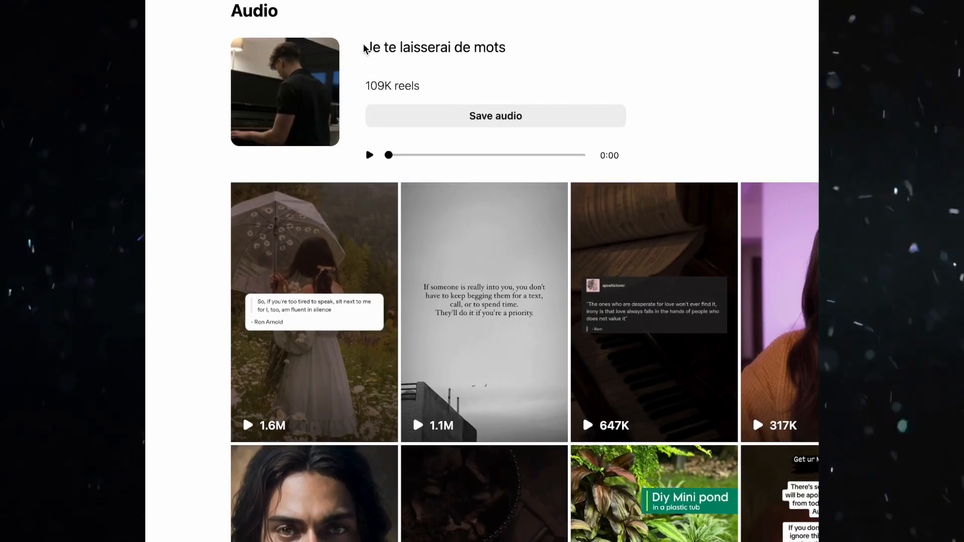
pyautogui.moveTo(366, 47); pyautogui.dragTo(510, 51)
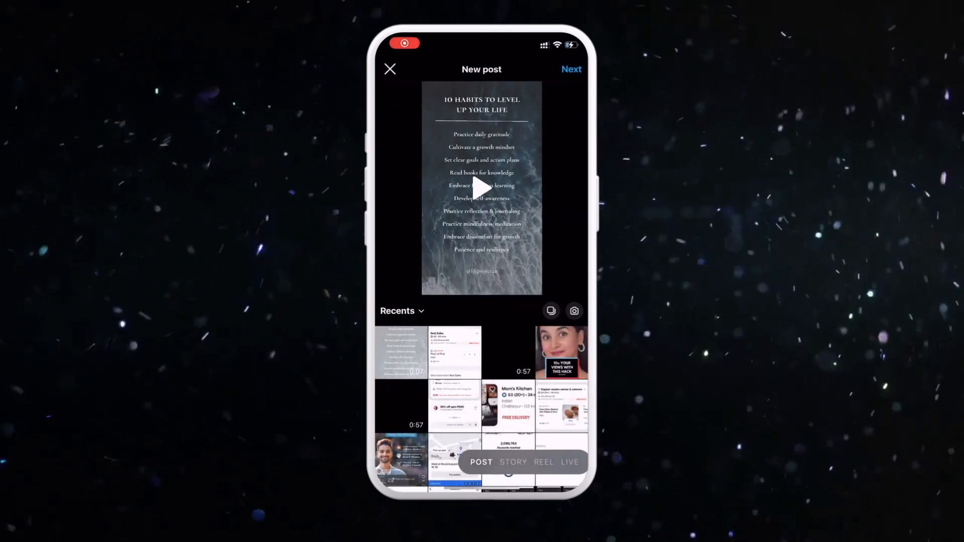
# Switch to the Instagram mobile app's new post screen and start a reel from the "10 Habits to Level Up Your Life" video
pyautogui.click(543, 462)
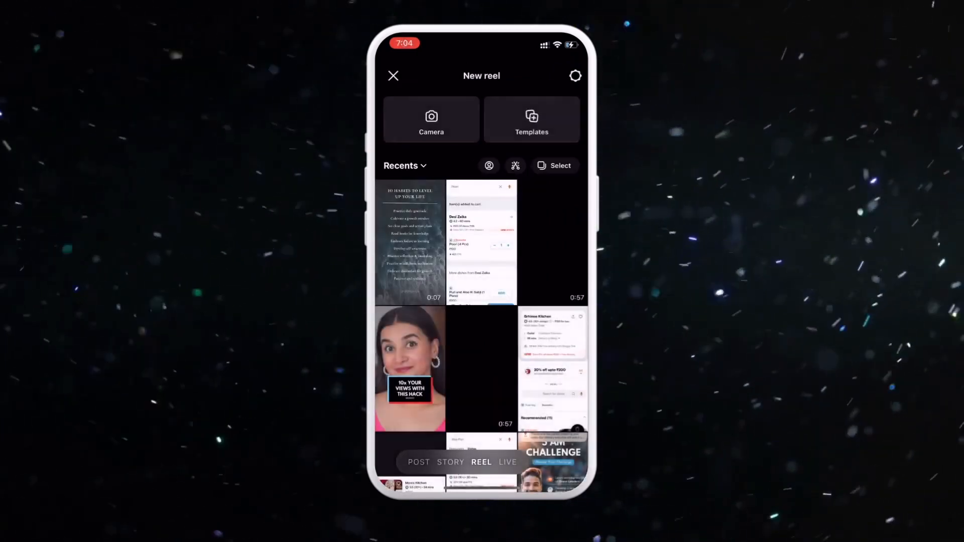
pyautogui.click(410, 242)
pyautogui.click(562, 76)
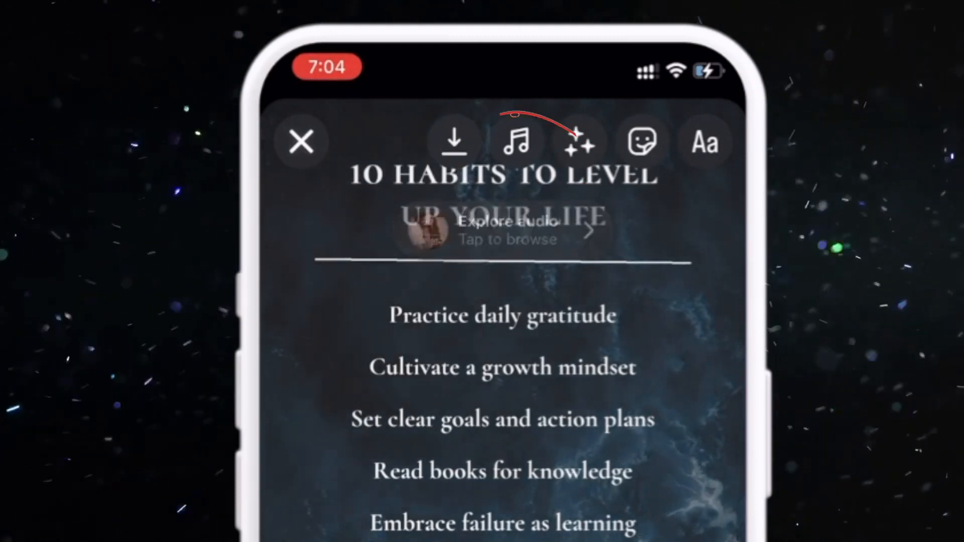
# Add the trending song "august" by Taylor Swift to the reel and proceed to the sharing details
pyautogui.click(516, 141)
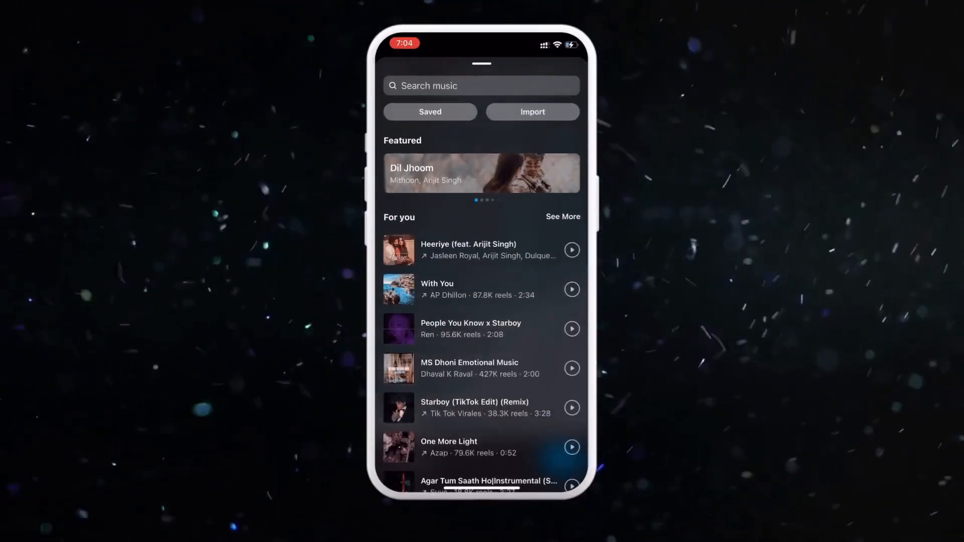
pyautogui.scroll(-5, 481, 301)
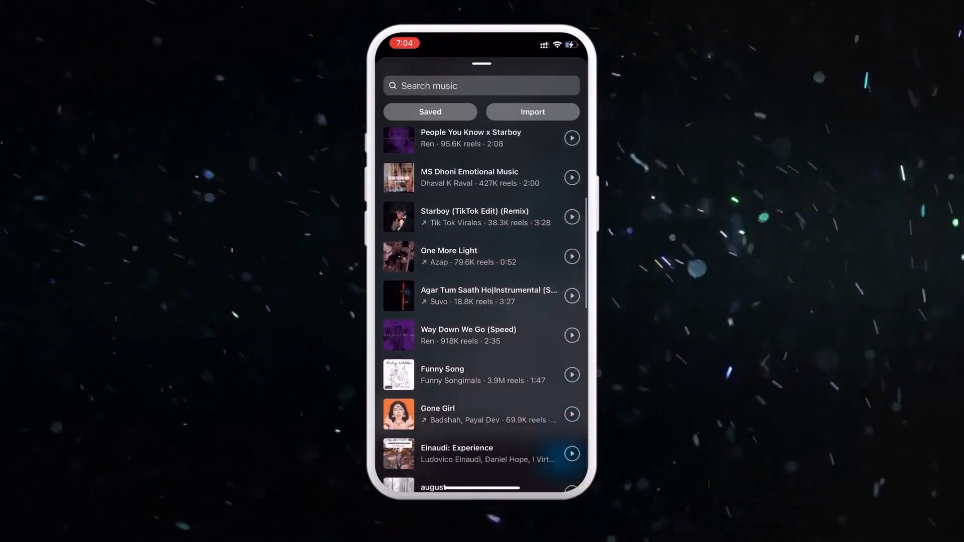
pyautogui.scroll(-4, 481, 302)
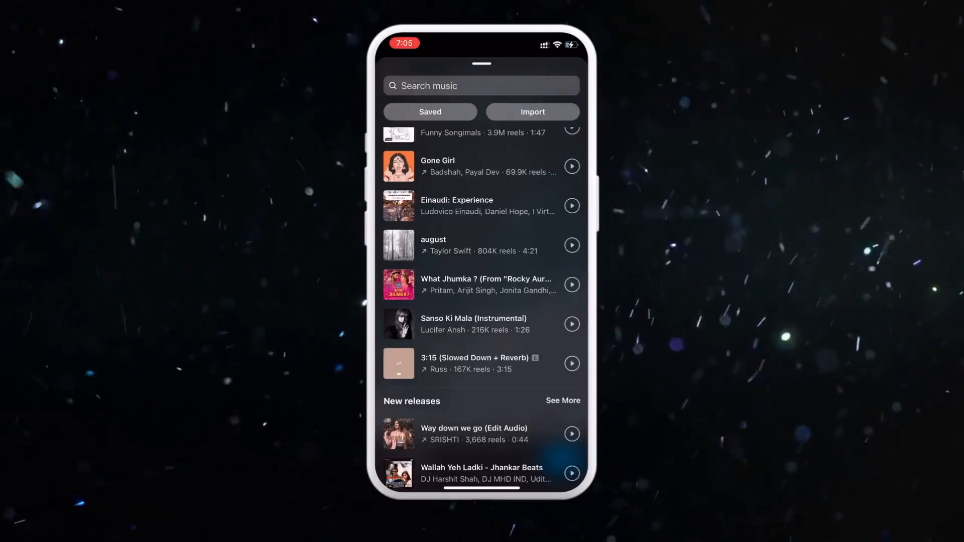
pyautogui.click(372, 191)
pyautogui.click(566, 80)
pyautogui.click(561, 459)
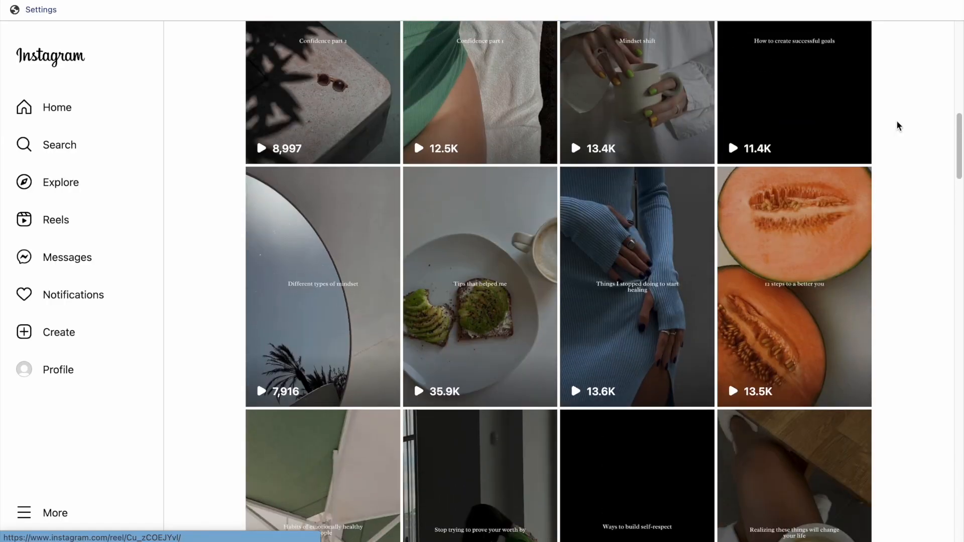
# On Instagram in the browser, open the "Tips that helped me" reel from the profile grid and highlight the follow line in its caption
pyautogui.scroll(-3, 898, 125)
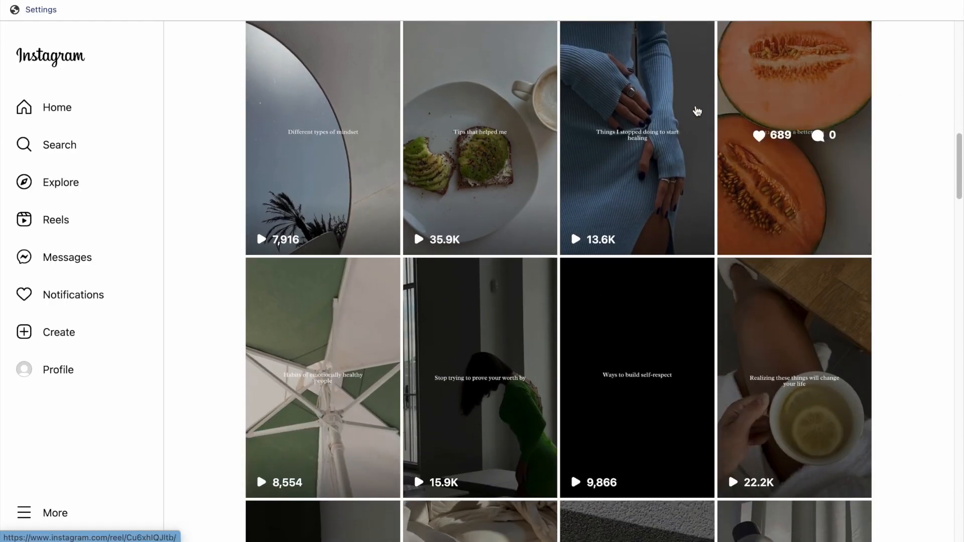
pyautogui.click(457, 207)
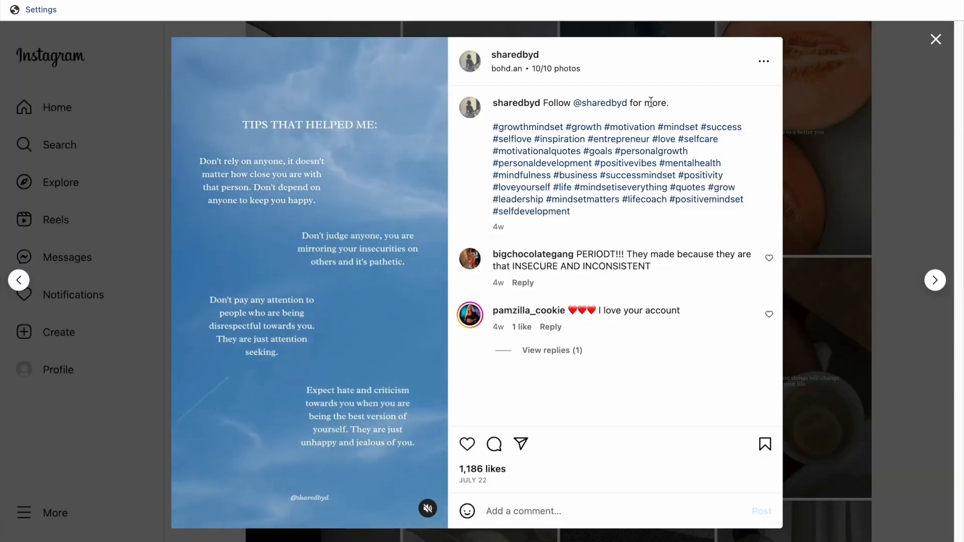
pyautogui.moveTo(671, 103); pyautogui.dragTo(485, 129)
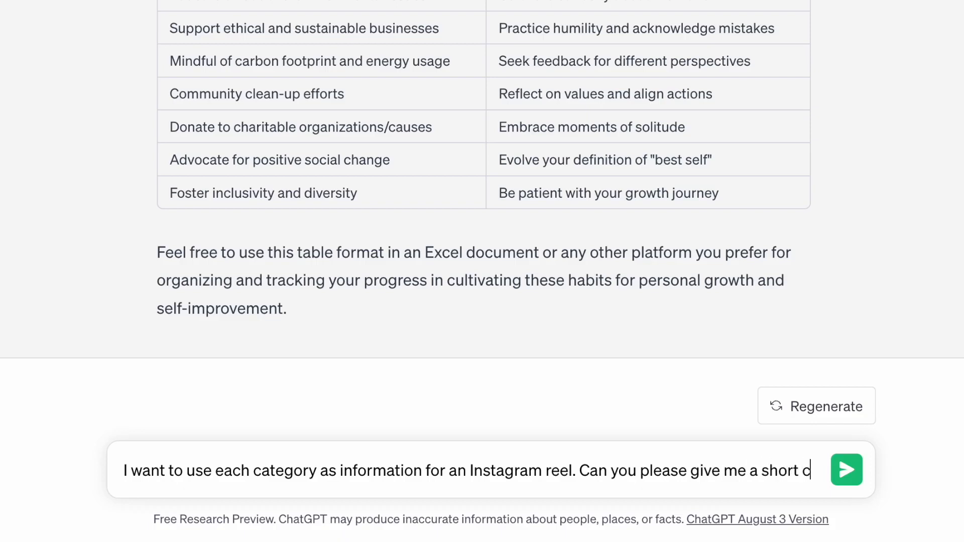
# Switch to ChatGPT and ask for a short caption to go with each category, used as information for an Instagram reel
pyautogui.write('aption to go wi')
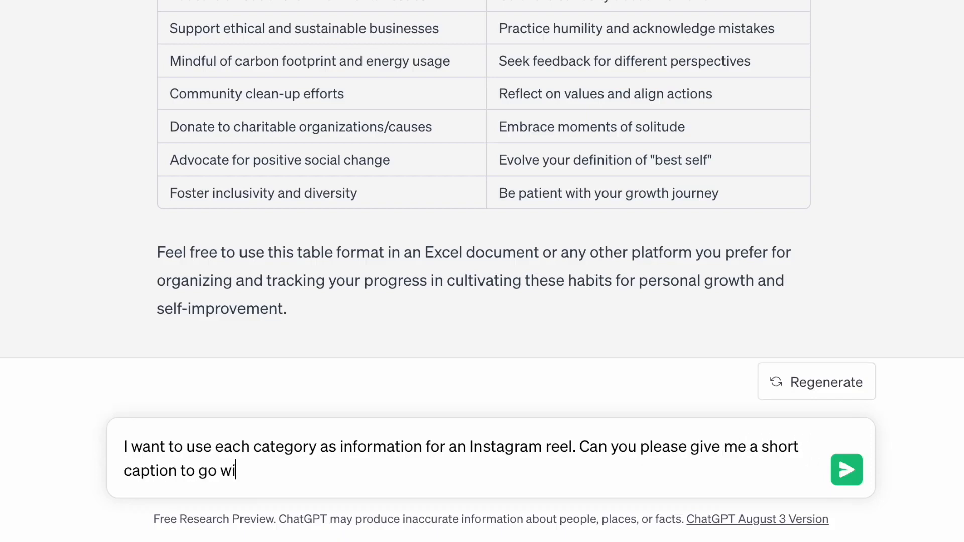
pyautogui.write('th each category')
pyautogui.press('Return')
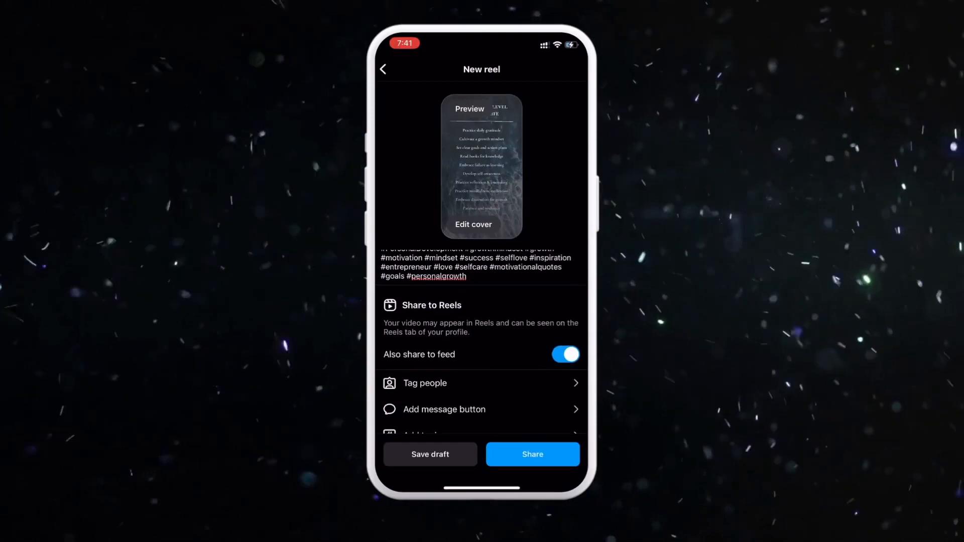
# Schedule the captioned reel in the Instagram mobile app for Mon 21 Aug at 5:00 PM and open the scheduled content list
pyautogui.scroll(-5, 482, 251)
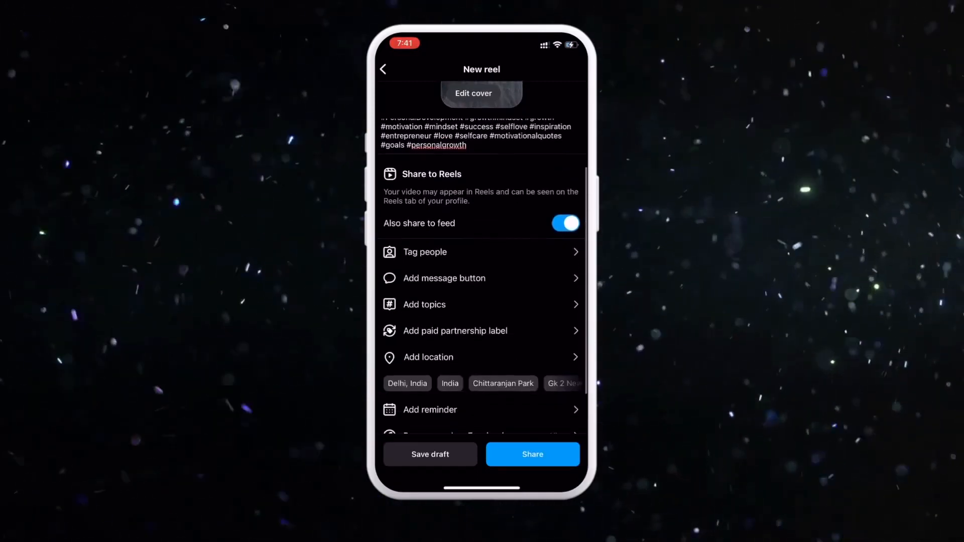
pyautogui.click(481, 420)
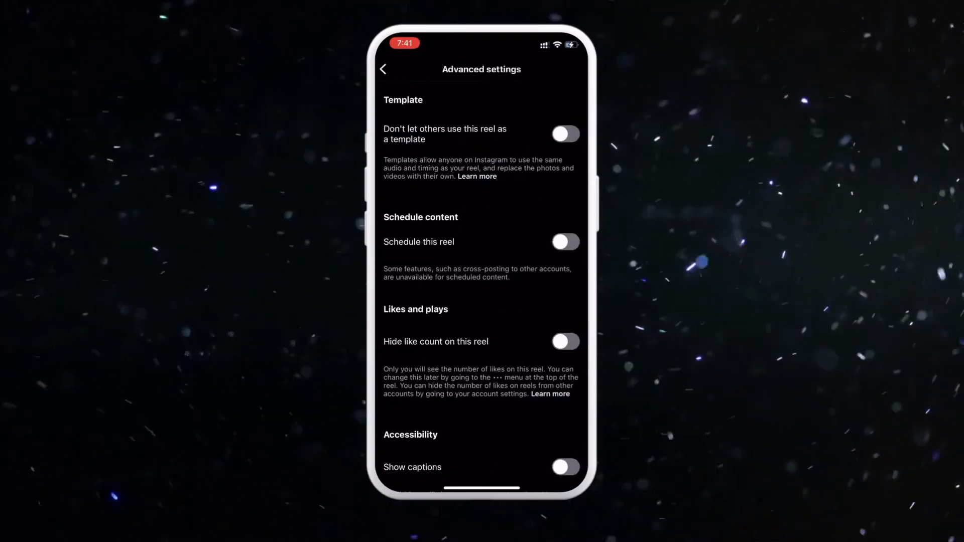
pyautogui.scroll(-1, 482, 251)
pyautogui.click(566, 200)
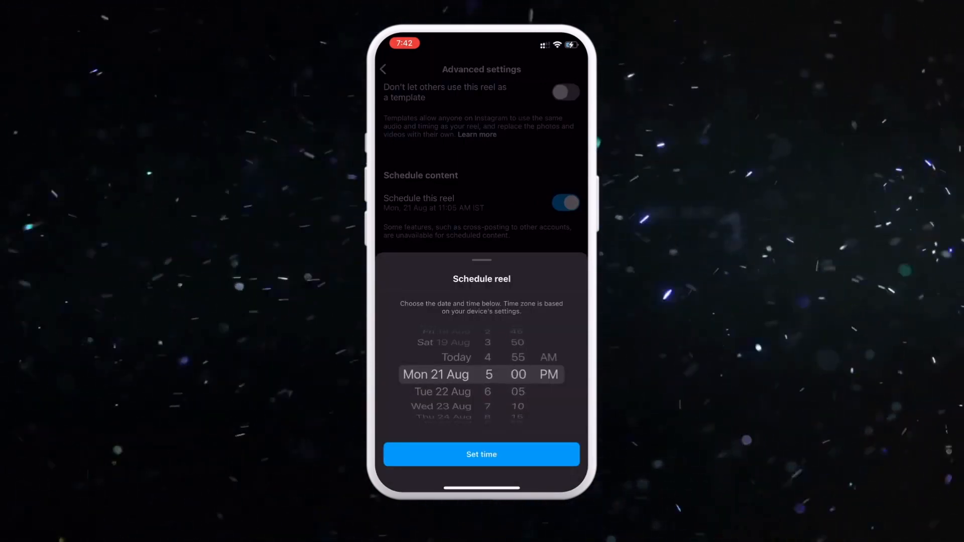
pyautogui.click(482, 454)
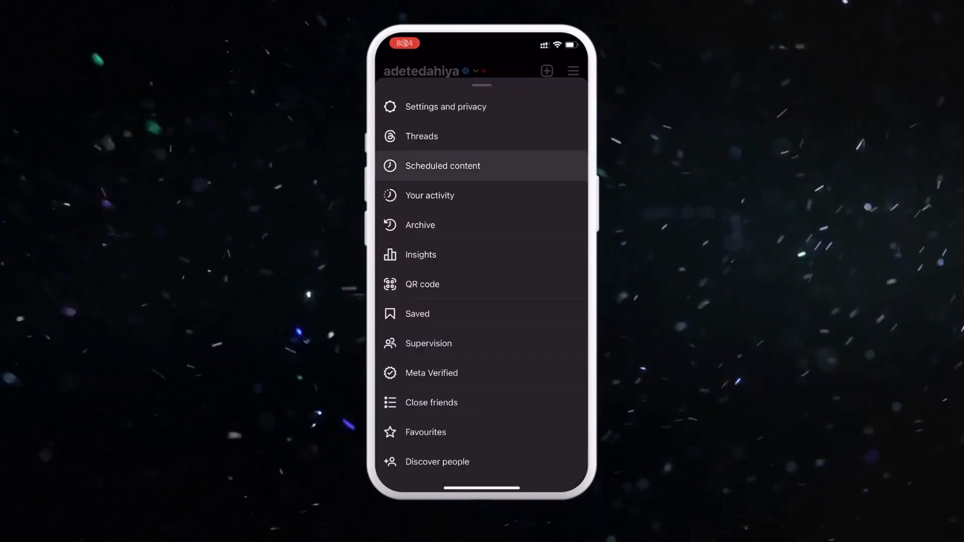
pyautogui.click(431, 164)
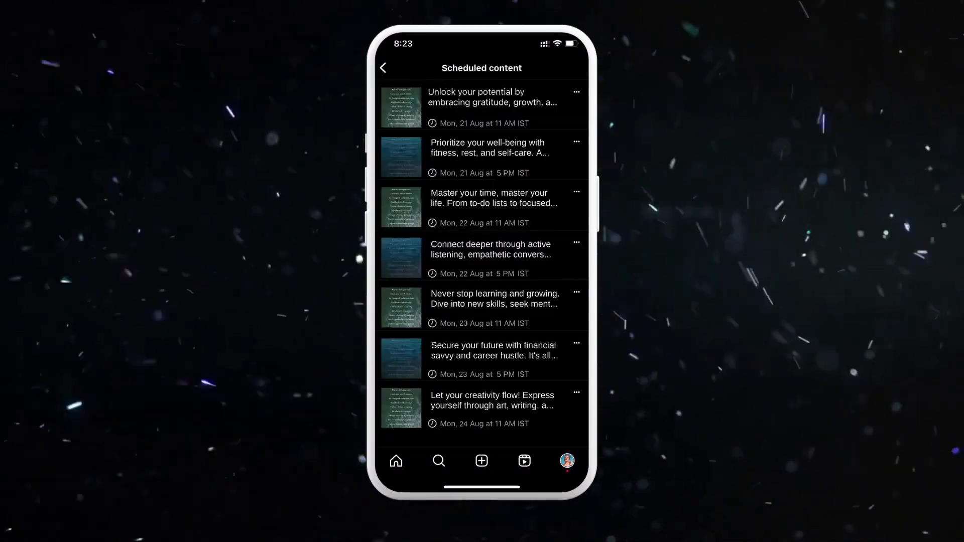